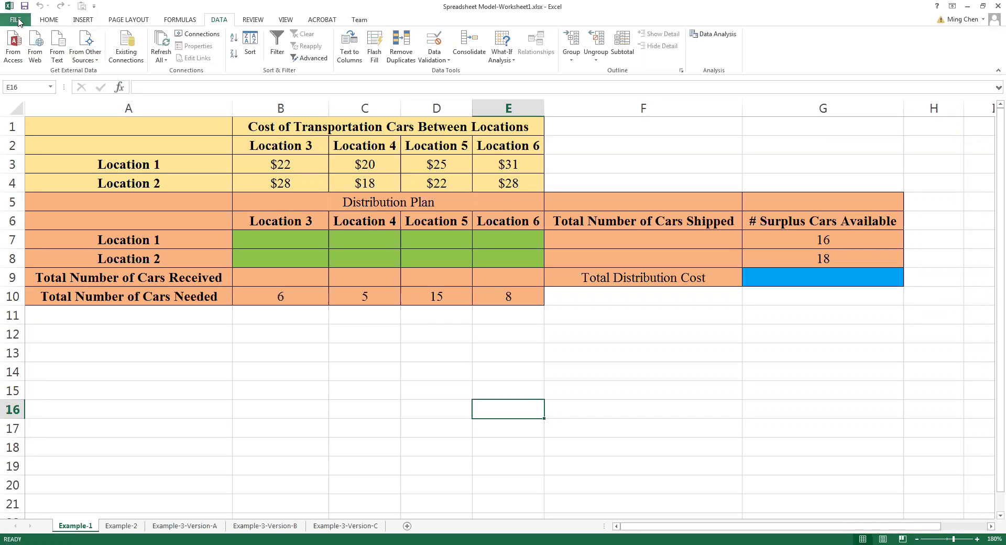
# - Enable the Solver Add-in through the Excel add-ins options
pyautogui.click(18, 22)
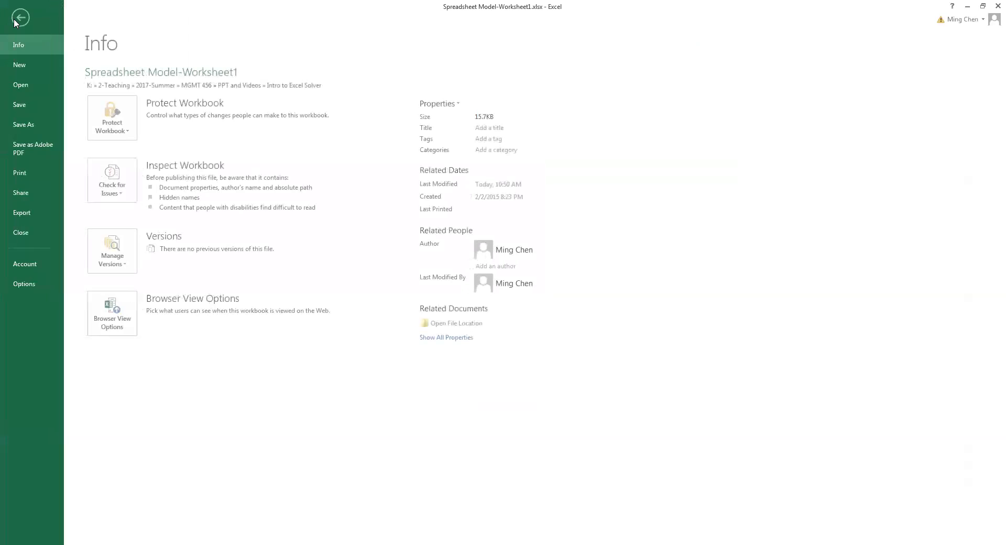
pyautogui.click(31, 287)
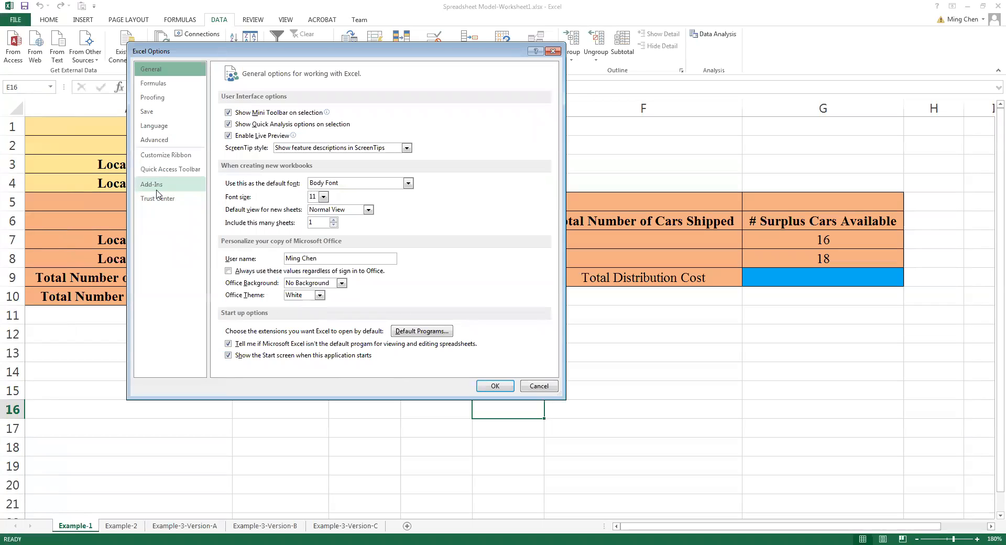
pyautogui.click(157, 190)
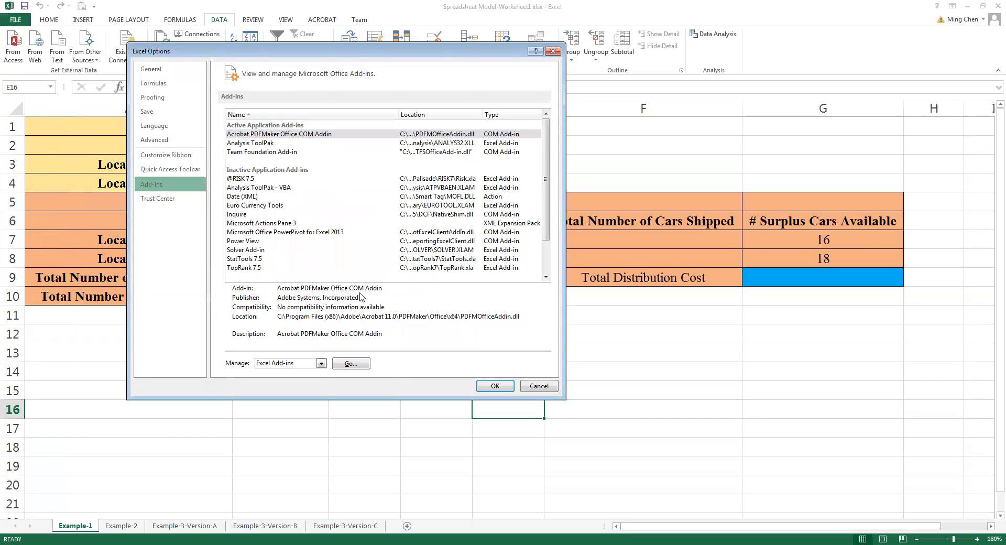
pyautogui.click(352, 365)
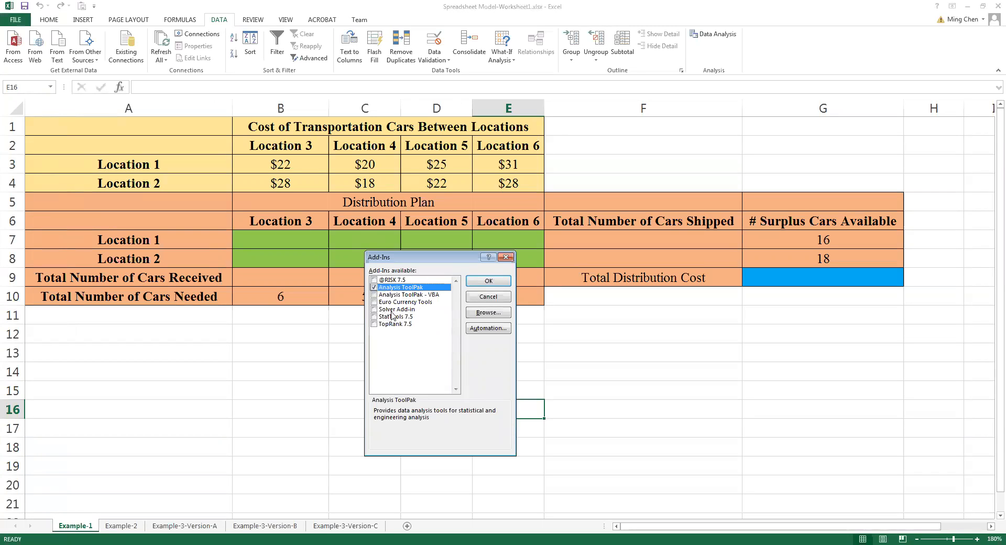
pyautogui.click(375, 309)
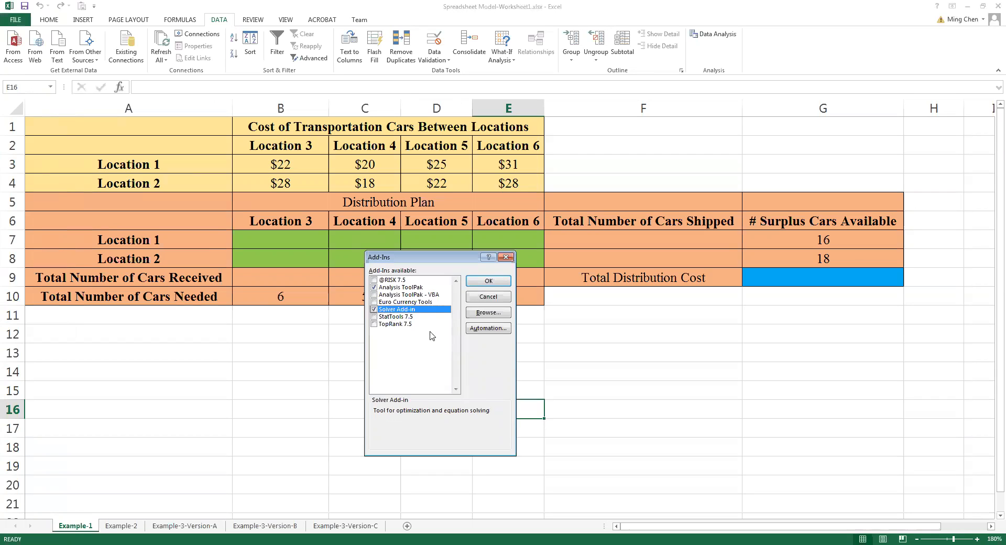
pyautogui.click(486, 283)
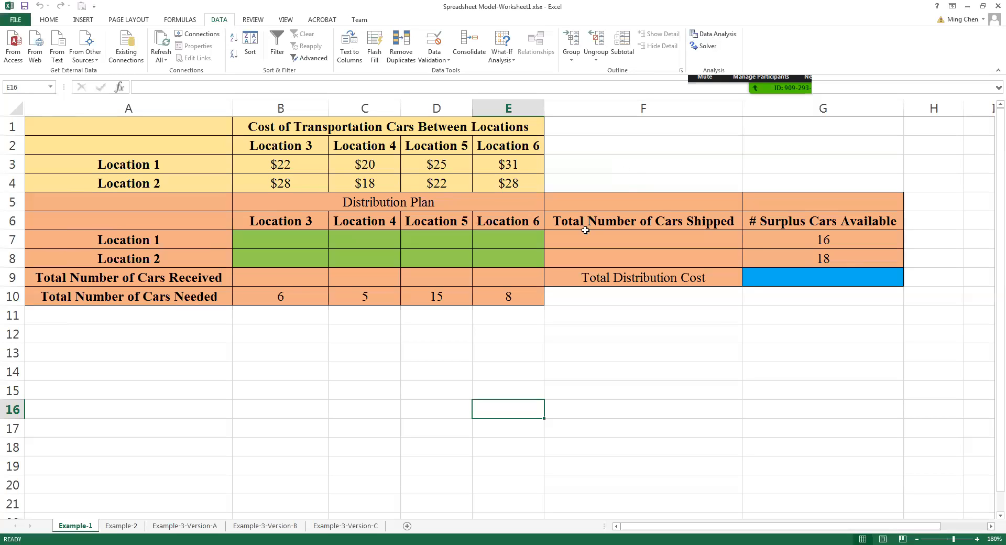
# - Enter trial shipment quantities 1, 2, 3 and 4 for Location 1 in cells B7 to E7 of the distribution plan
pyautogui.click(300, 239)
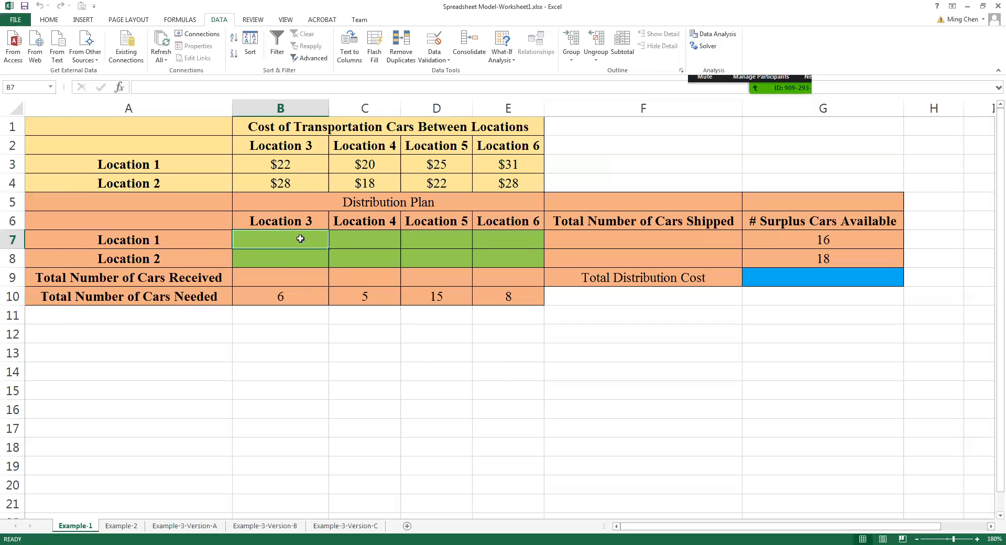
pyautogui.write('1')
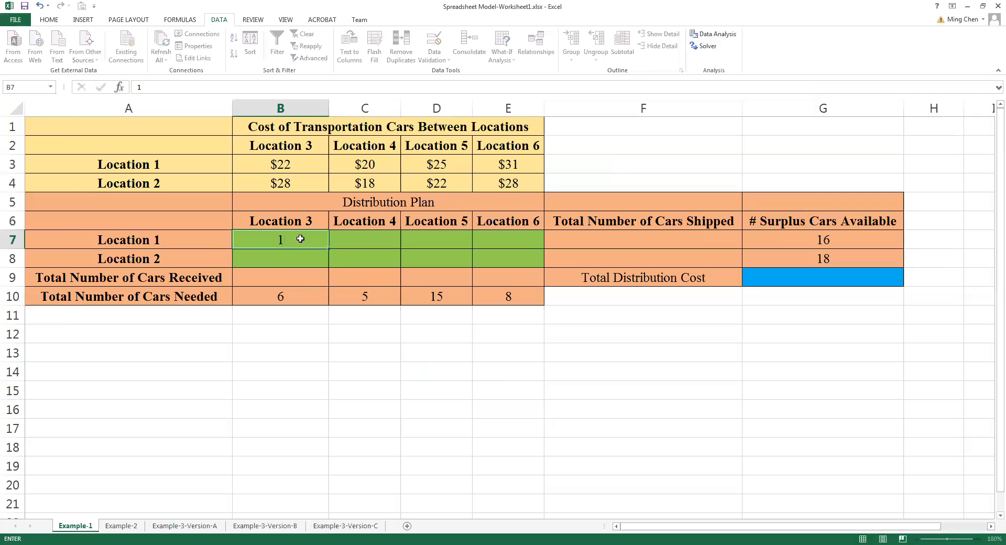
pyautogui.press('Tab')
pyautogui.write('2')
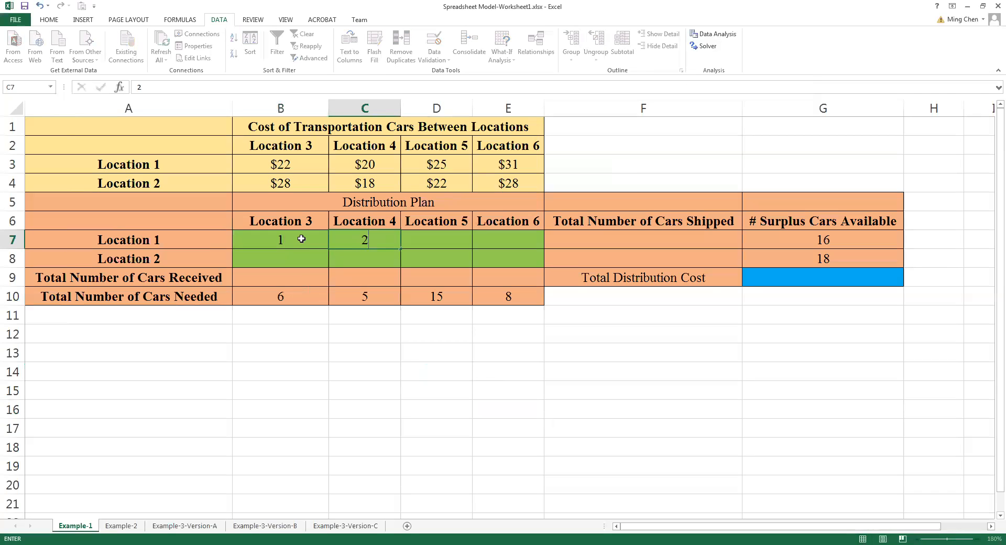
pyautogui.press('Tab')
pyautogui.write('3')
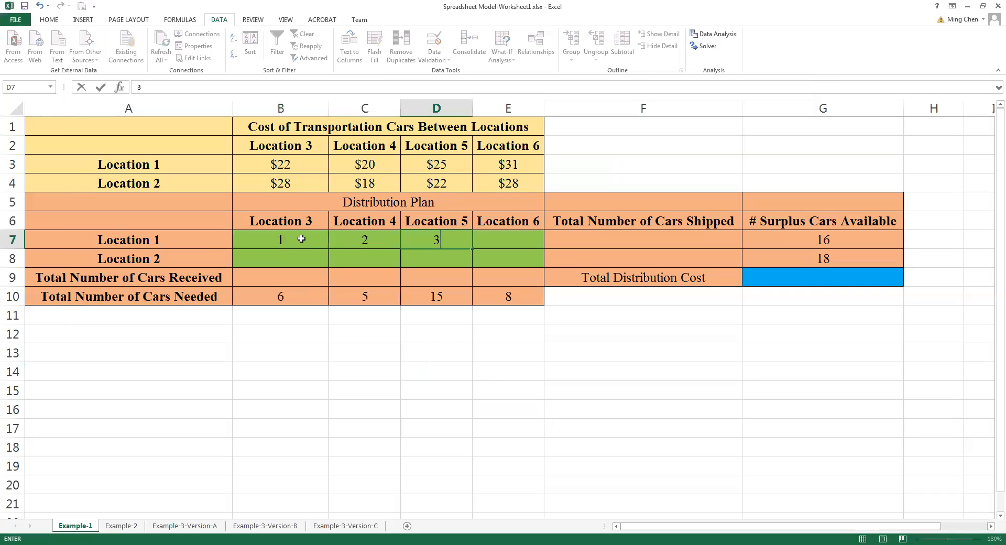
pyautogui.press('Tab')
pyautogui.write('4')
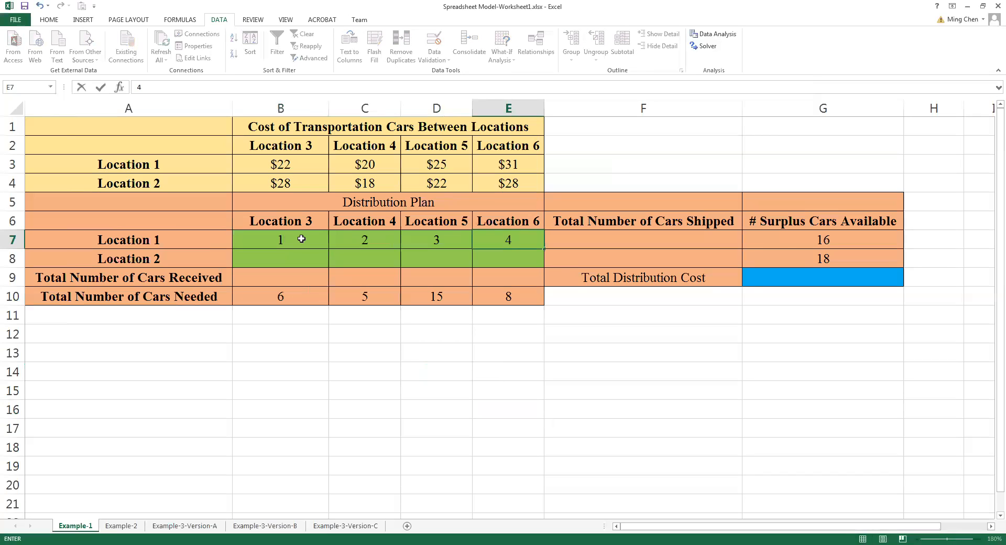
pyautogui.press('Return')
# - Enter trial shipment quantities 4, 3, 2 and 1 for Location 2 in cells B8 to E8
pyautogui.press('Left')
pyautogui.press('Left')
pyautogui.press('Left')
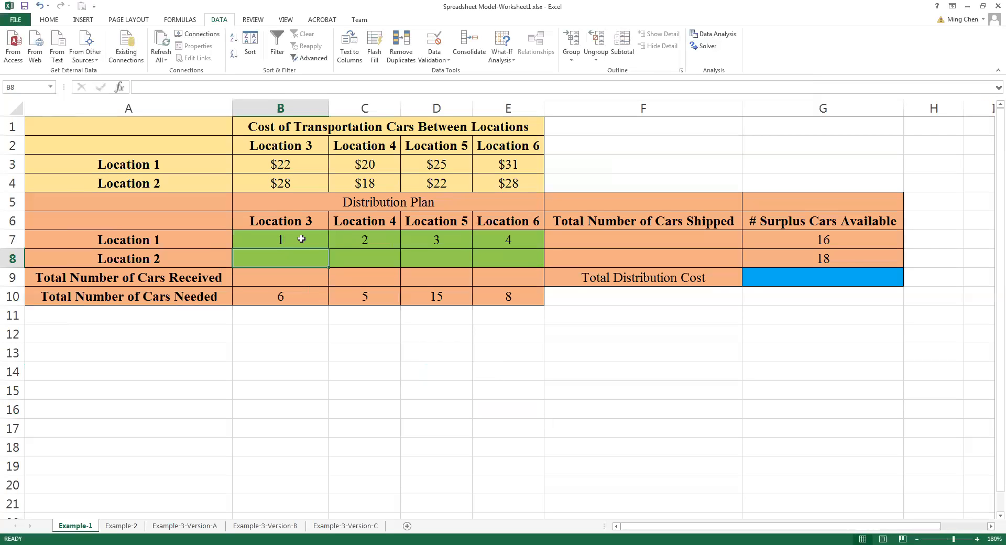
pyautogui.write('4')
pyautogui.press('Right')
pyautogui.write('3')
pyautogui.press('Right')
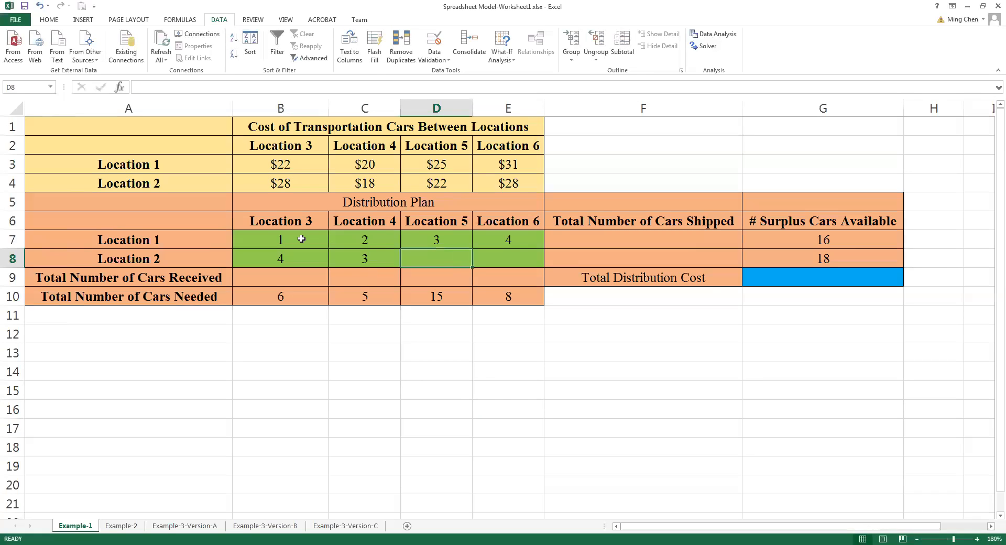
pyautogui.write('2')
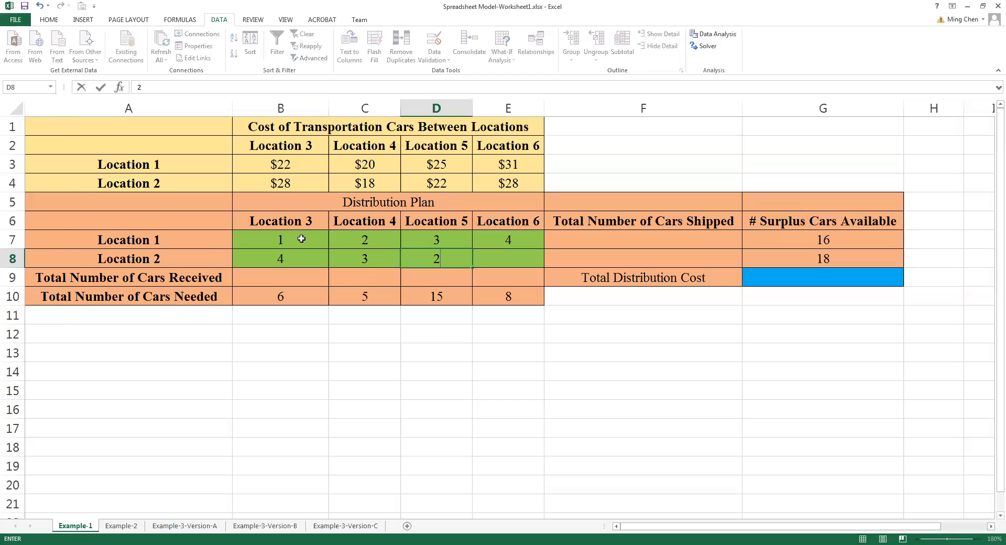
pyautogui.press('Right')
pyautogui.write('1')
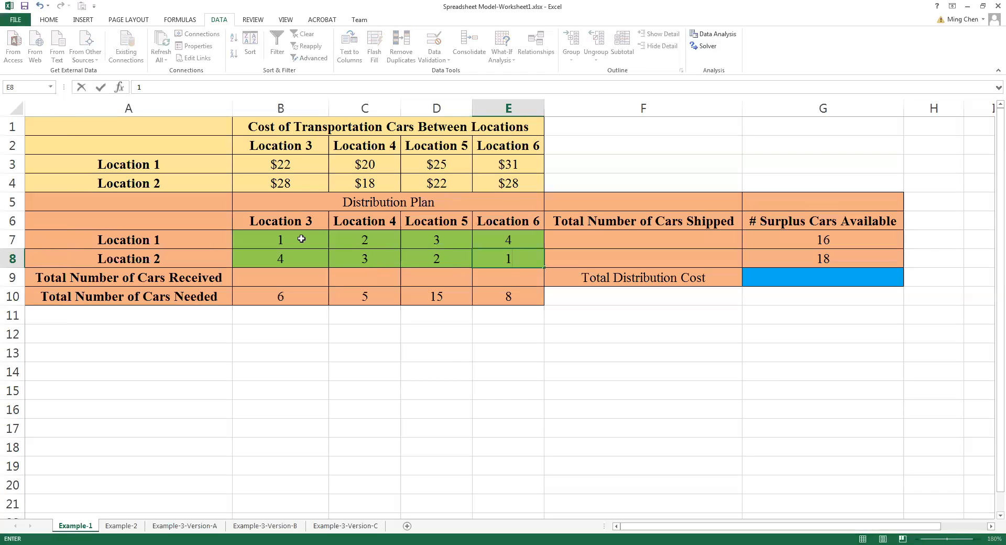
pyautogui.click(445, 222)
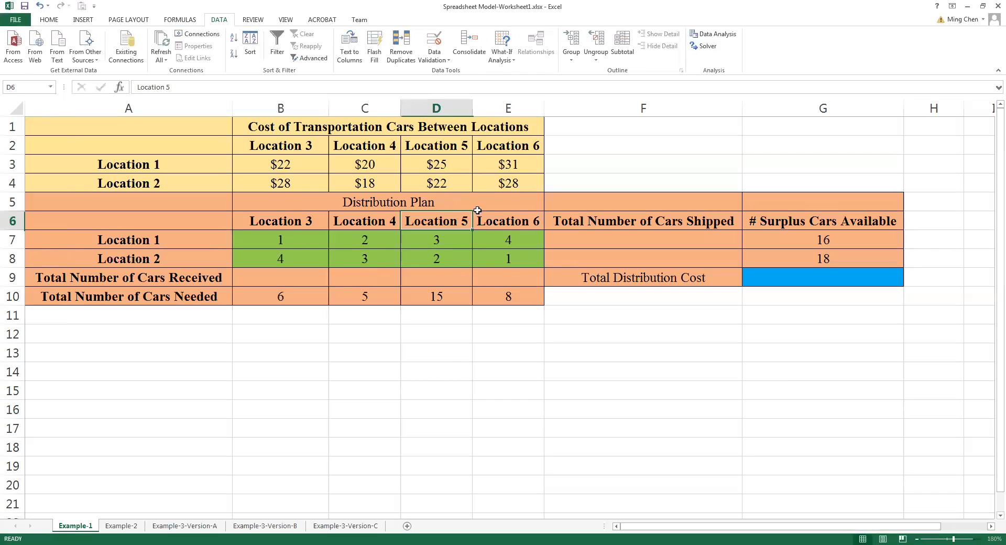
pyautogui.click(302, 239)
pyautogui.moveTo(301, 240); pyautogui.dragTo(499, 256)
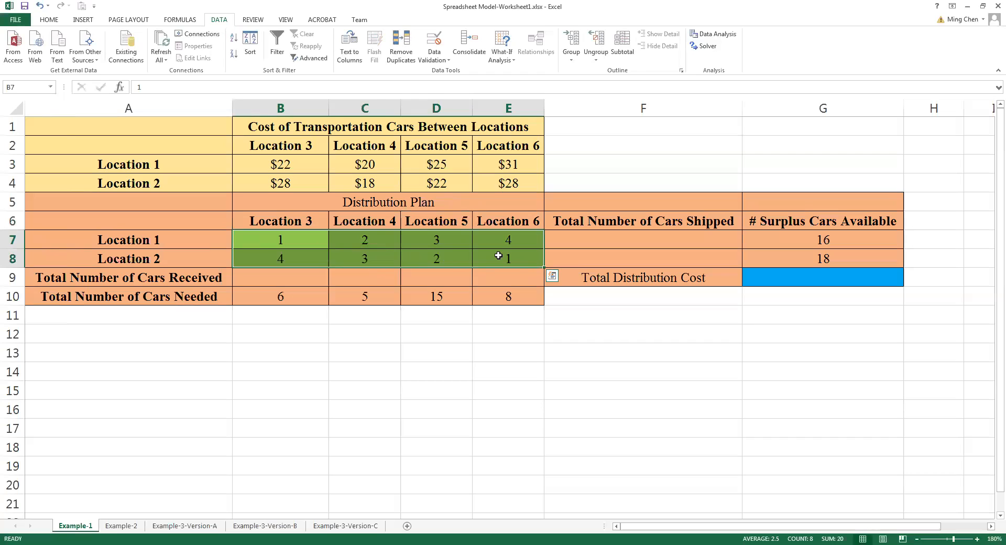
pyautogui.moveTo(296, 240); pyautogui.dragTo(532, 259)
pyautogui.moveTo(293, 237); pyautogui.dragTo(488, 253)
pyautogui.moveTo(309, 239); pyautogui.dragTo(502, 251)
pyautogui.click(502, 252)
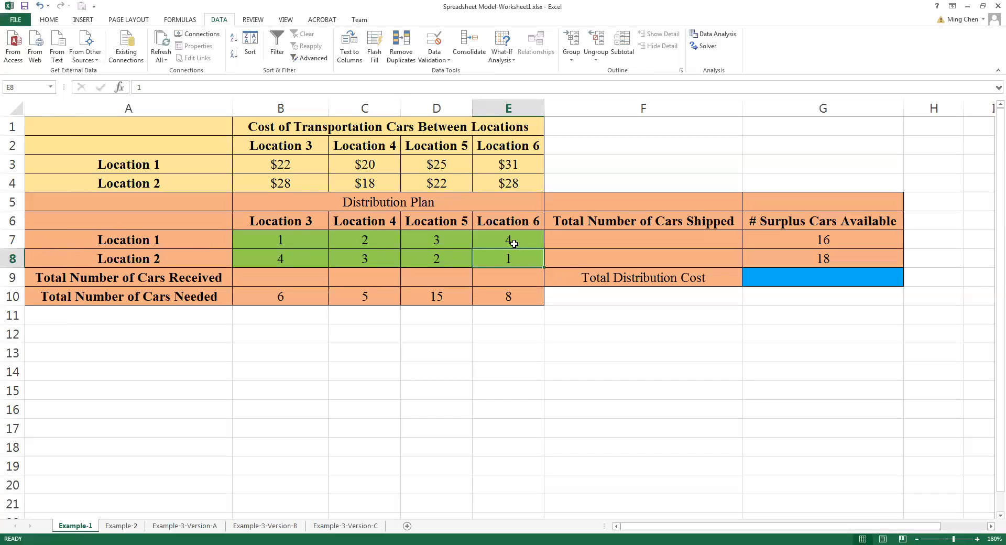
# - Total the cars shipped from Location 1 in cell F7 with the formula =SUM(B7:E7)
pyautogui.click(605, 240)
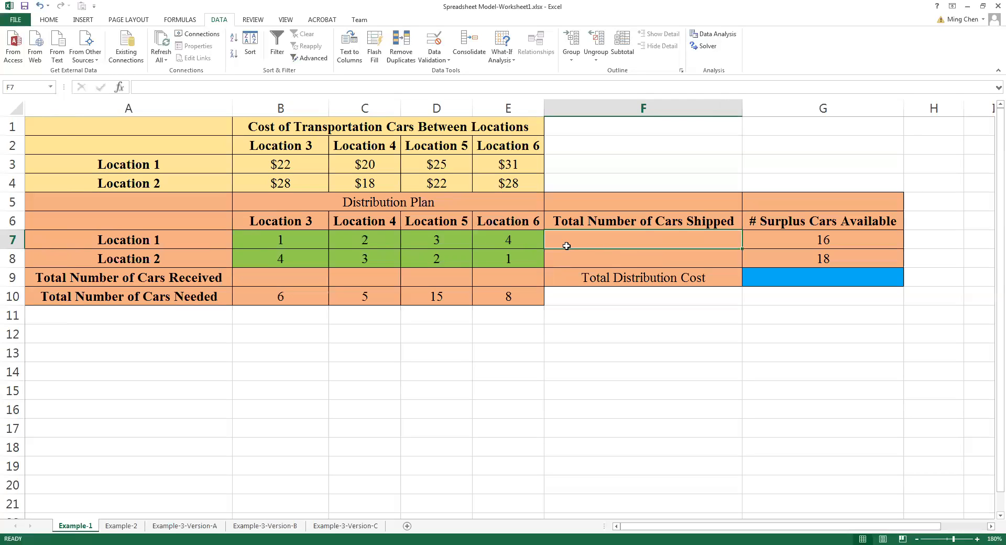
pyautogui.write('=')
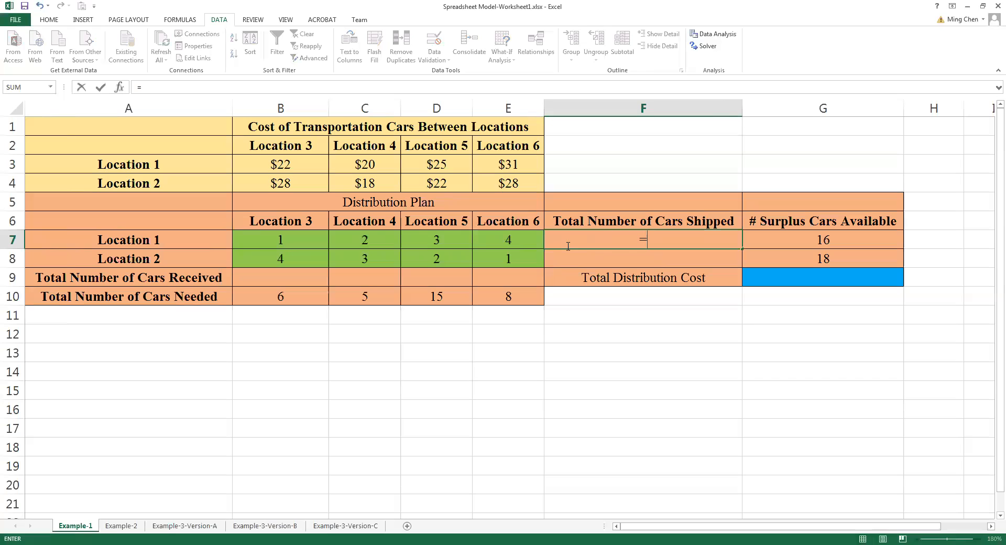
pyautogui.write('sum(')
pyautogui.click(315, 237)
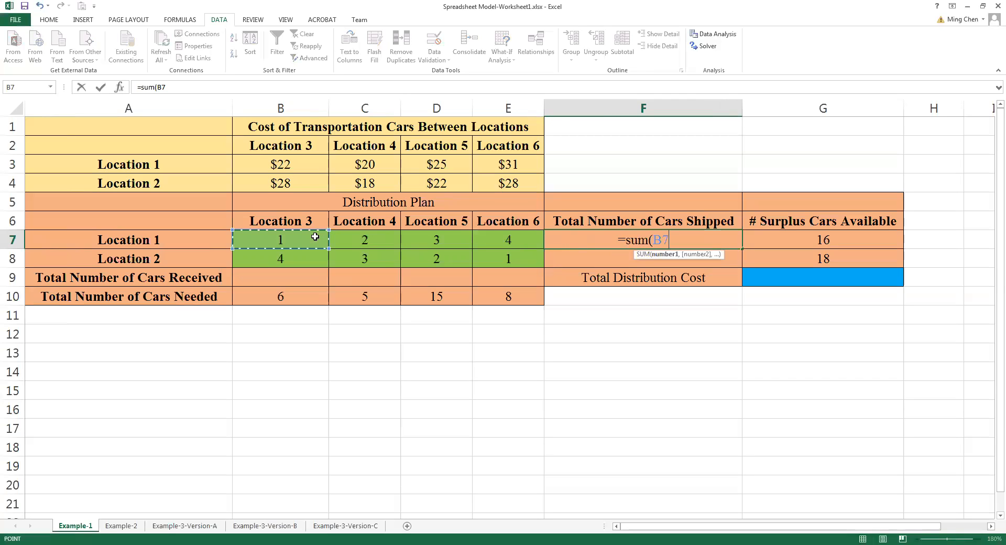
pyautogui.moveTo(315, 236); pyautogui.dragTo(505, 239)
pyautogui.write(')')
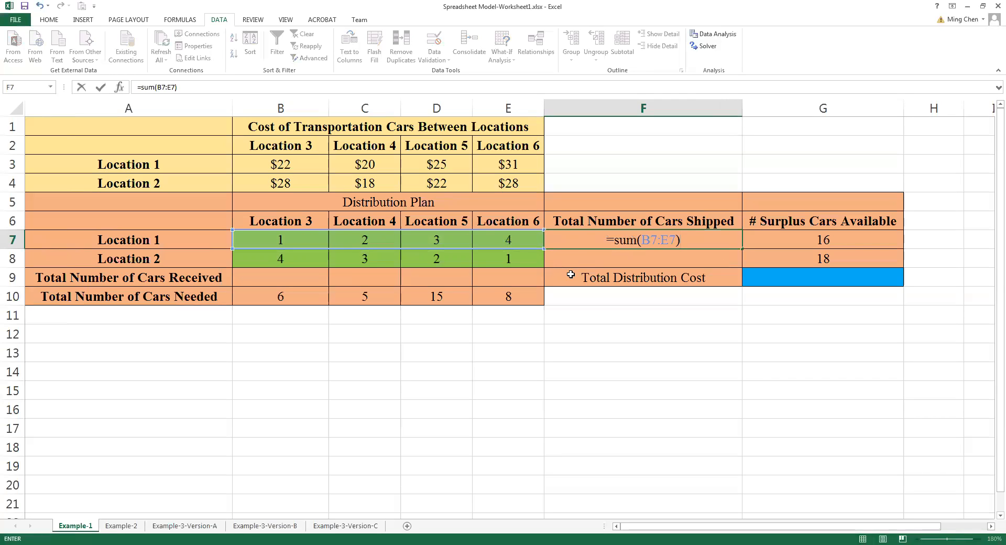
pyautogui.press('Return')
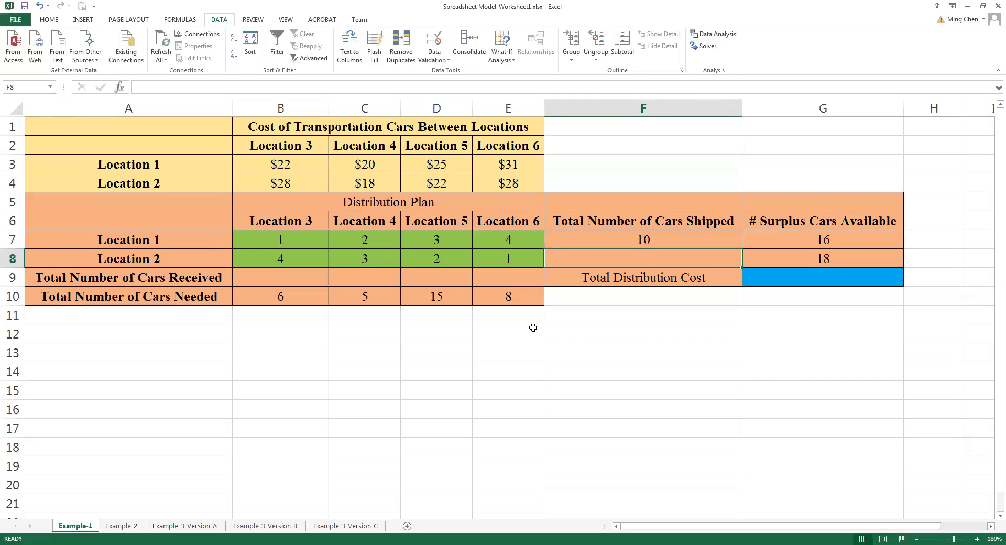
# - Total the cars shipped from Location 2 in cell F8 with the formula =SUM(B8:E8)
pyautogui.write('=')
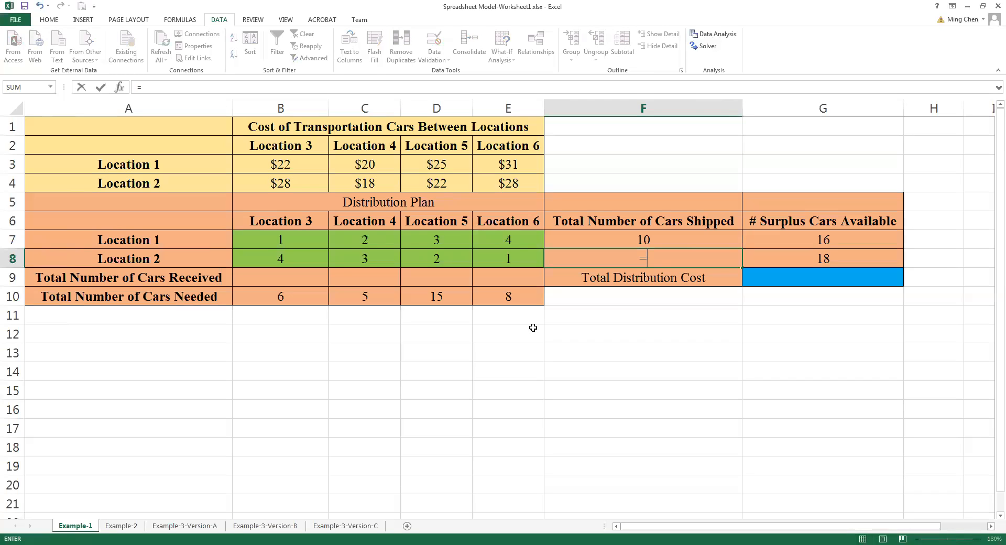
pyautogui.write('sum(')
pyautogui.click(311, 260)
pyautogui.moveTo(310, 259); pyautogui.dragTo(481, 257)
pyautogui.write(')')
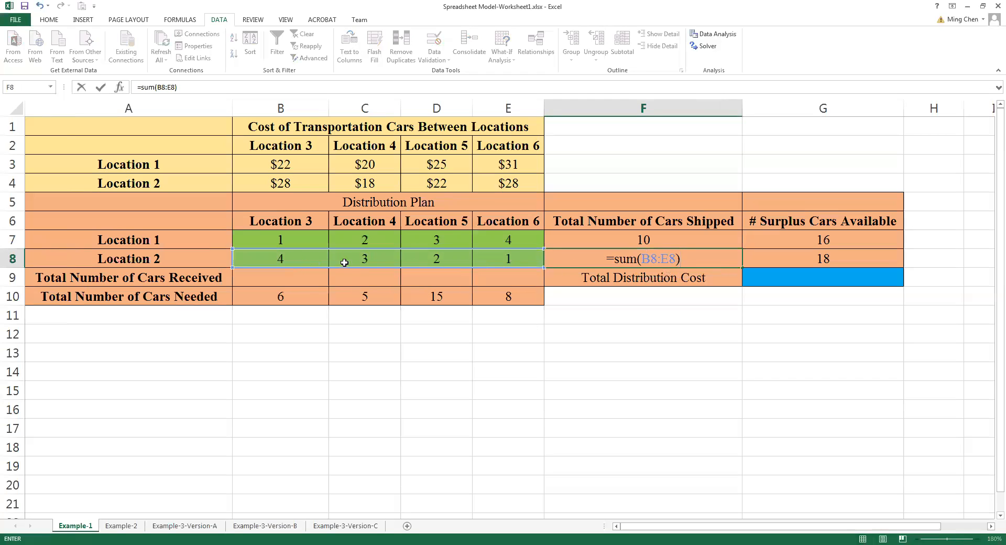
pyautogui.press('Return')
pyautogui.click(623, 258)
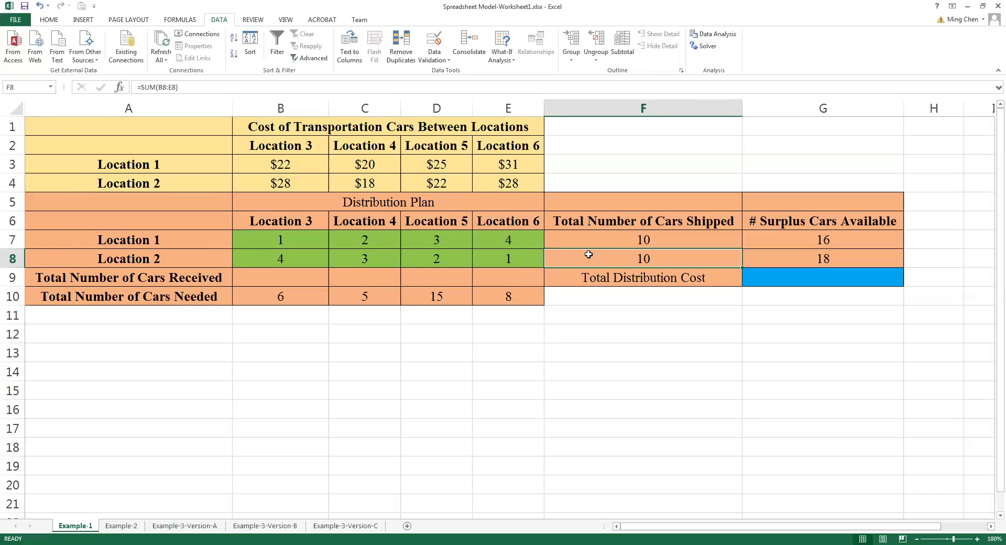
pyautogui.moveTo(300, 248); pyautogui.dragTo(502, 255)
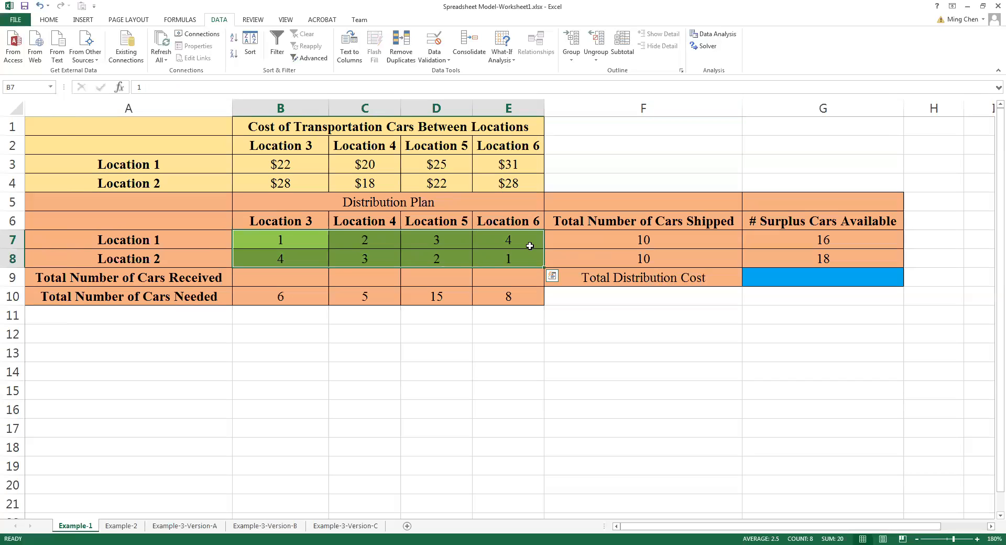
pyautogui.moveTo(624, 236); pyautogui.dragTo(625, 254)
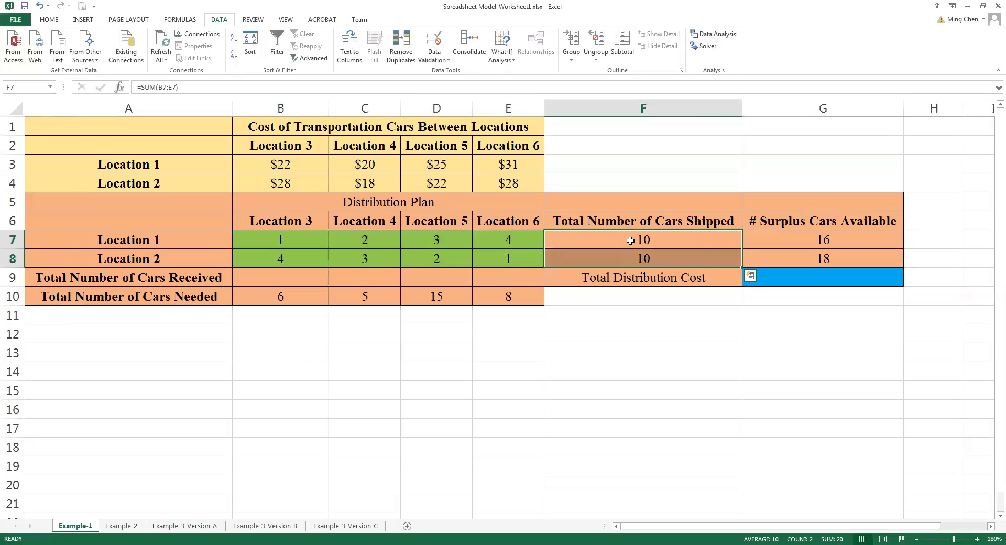
pyautogui.click(630, 241)
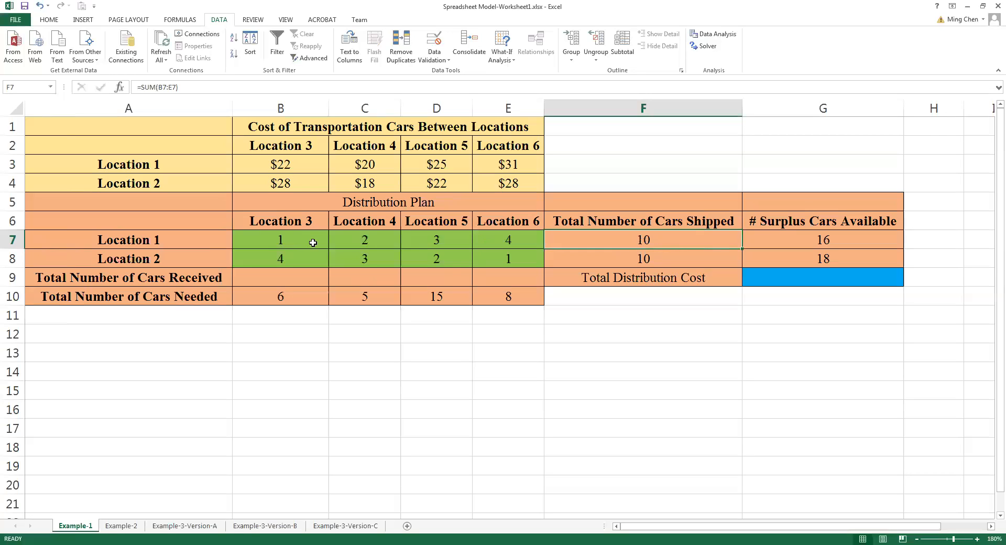
# - Total the cars received at Location 3 in cell B9 with the formula =SUM(B7:B8)
pyautogui.click(302, 282)
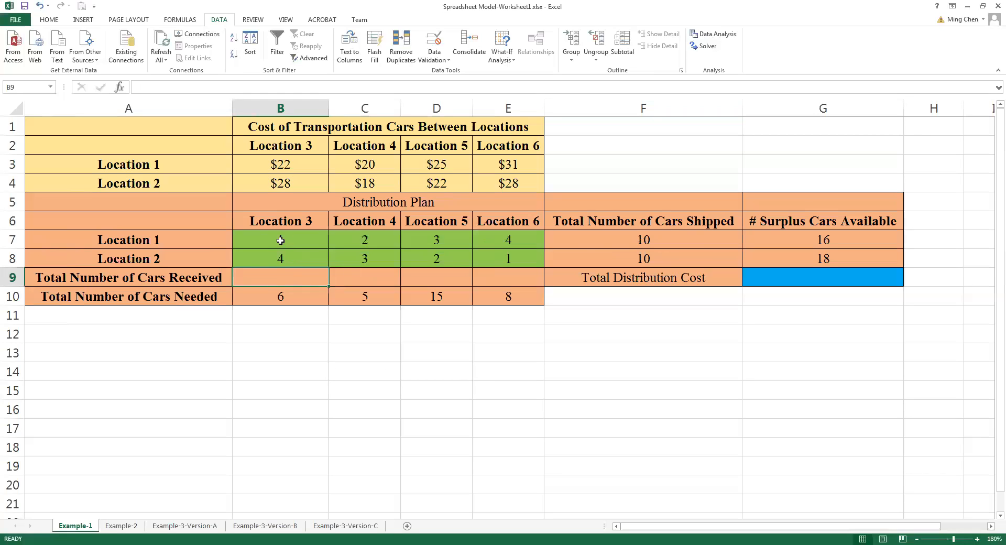
pyautogui.write('=')
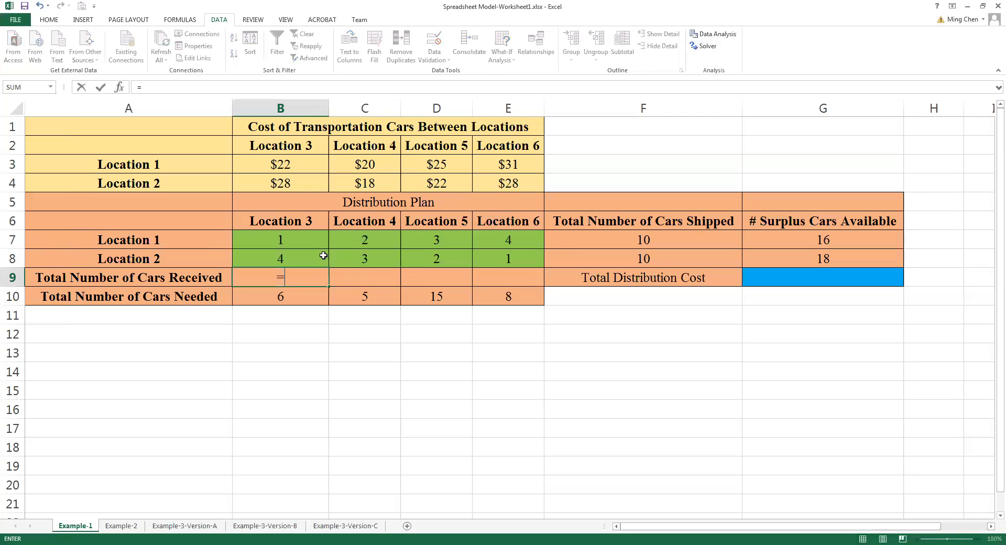
pyautogui.write('sum(')
pyautogui.moveTo(299, 239); pyautogui.dragTo(297, 256)
pyautogui.write(')')
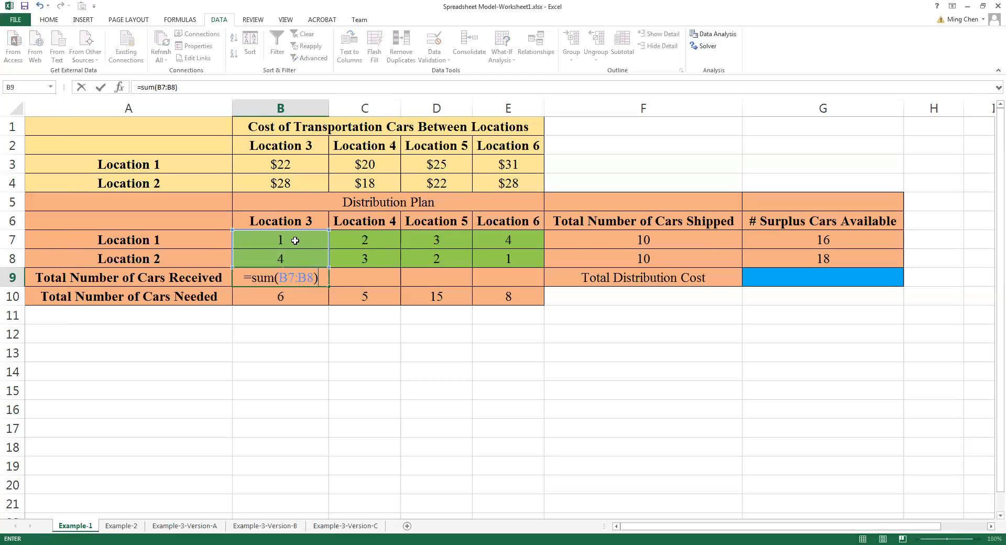
pyautogui.press('Return')
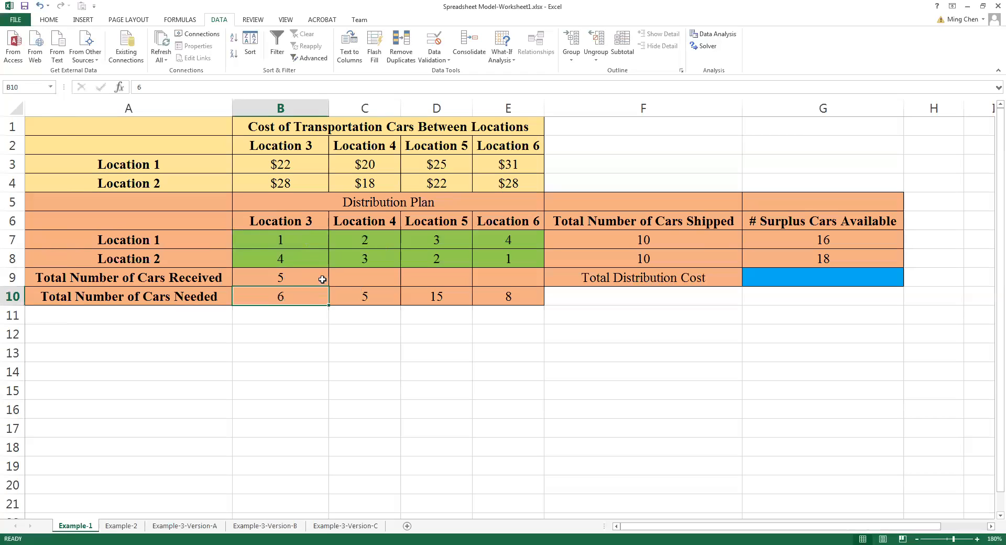
pyautogui.click(369, 279)
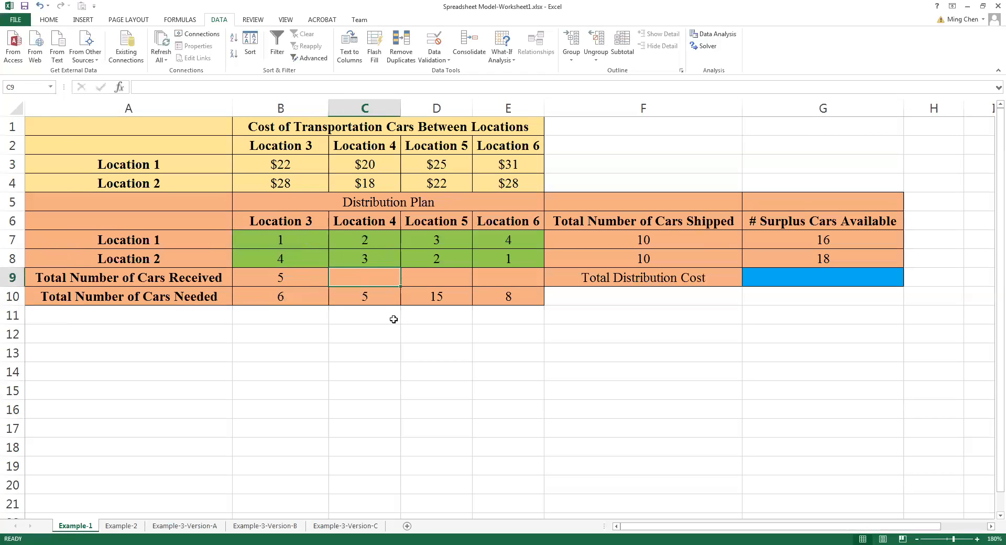
pyautogui.click(373, 298)
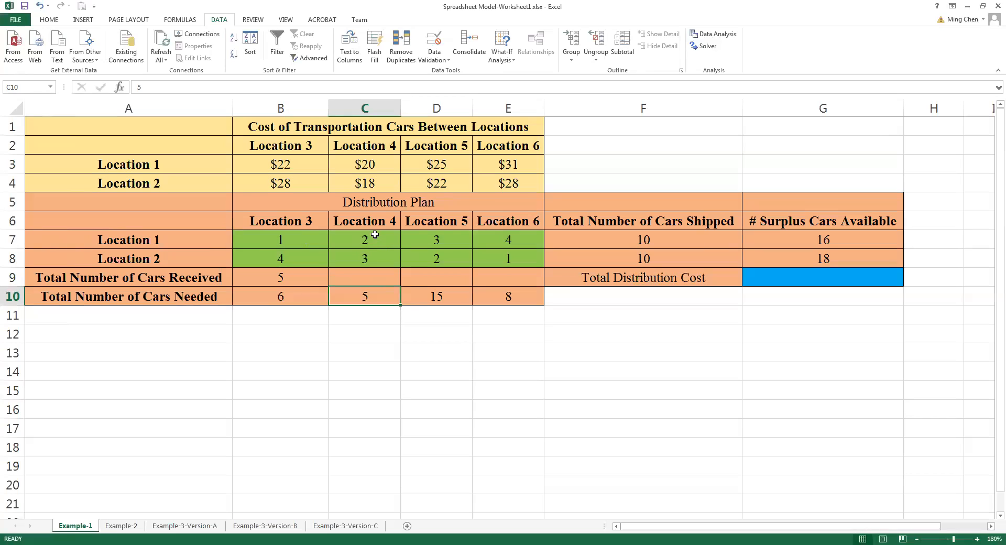
# - Total the cars received at Location 4 in cell C9 with the formula =SUM(C7:C8)
pyautogui.click(362, 275)
pyautogui.write('=')
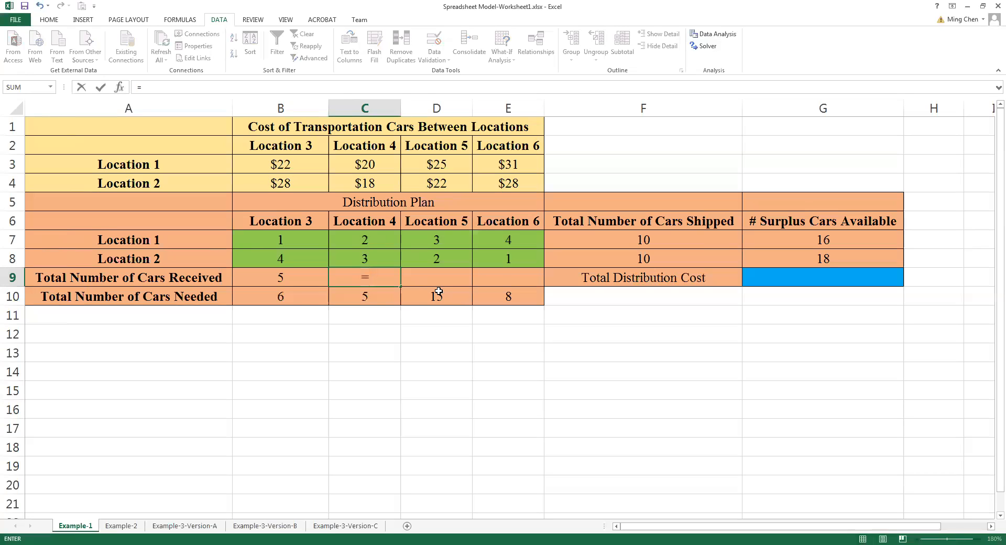
pyautogui.write('sum(')
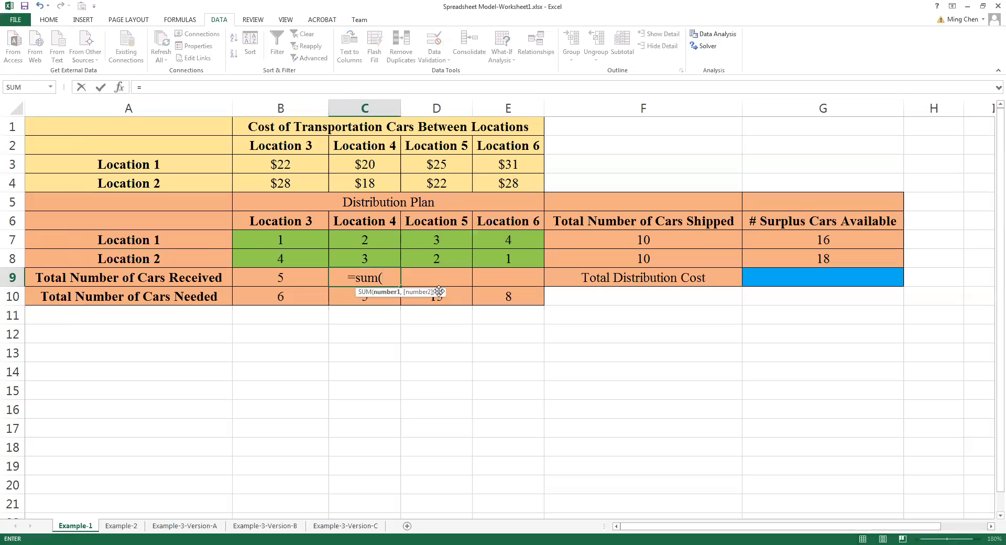
pyautogui.click(362, 239)
pyautogui.keyDown('shift'); pyautogui.click(366, 260); pyautogui.keyUp('shift')
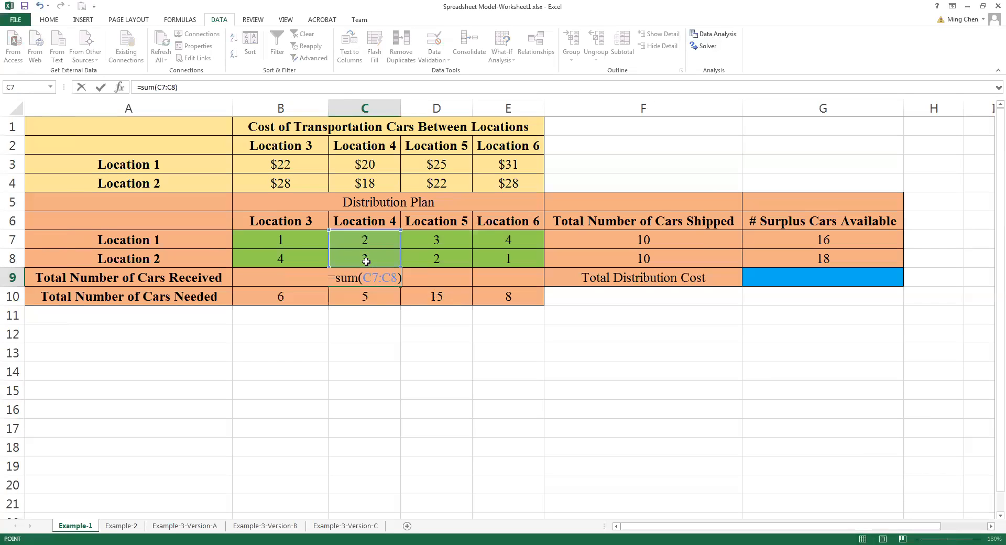
pyautogui.press('Return')
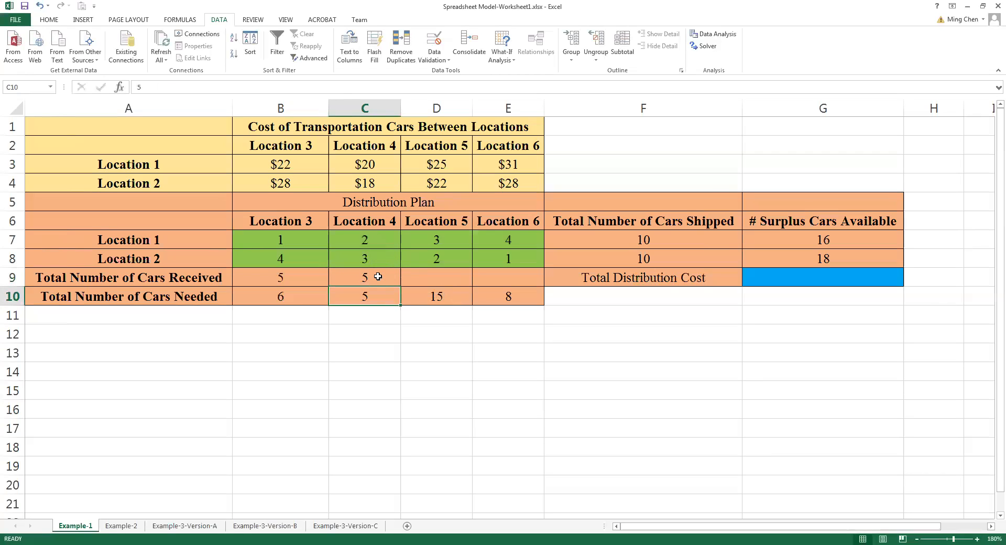
pyautogui.click(368, 239)
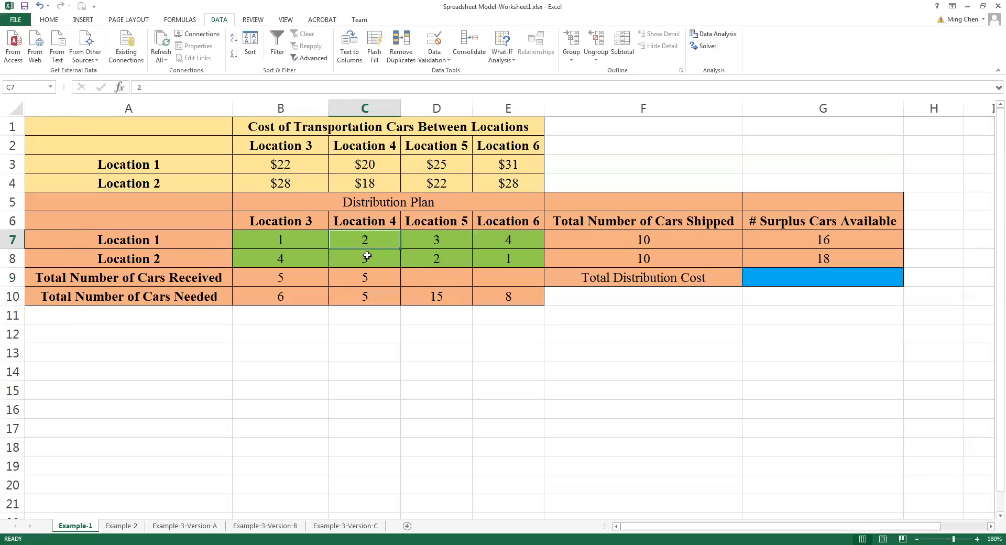
pyautogui.click(368, 259)
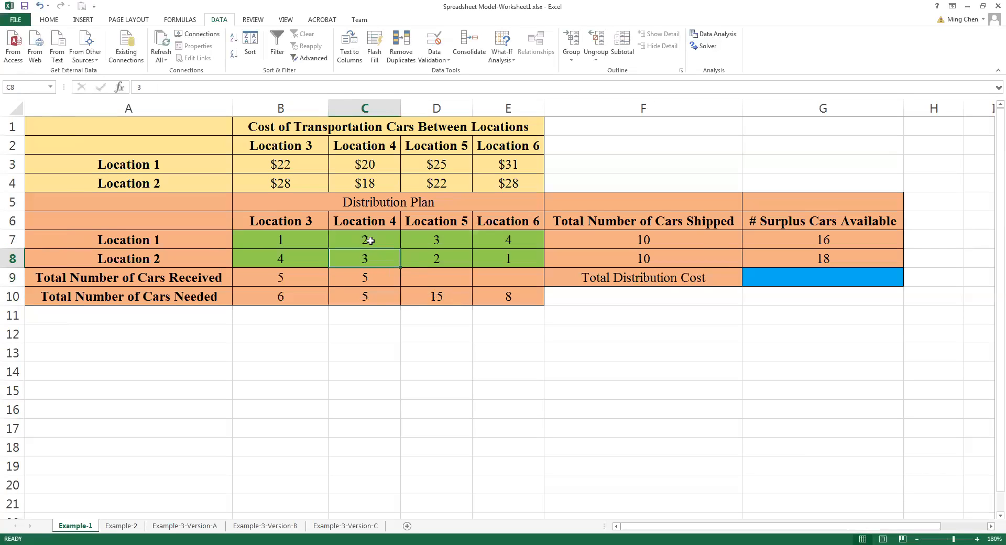
pyautogui.click(368, 278)
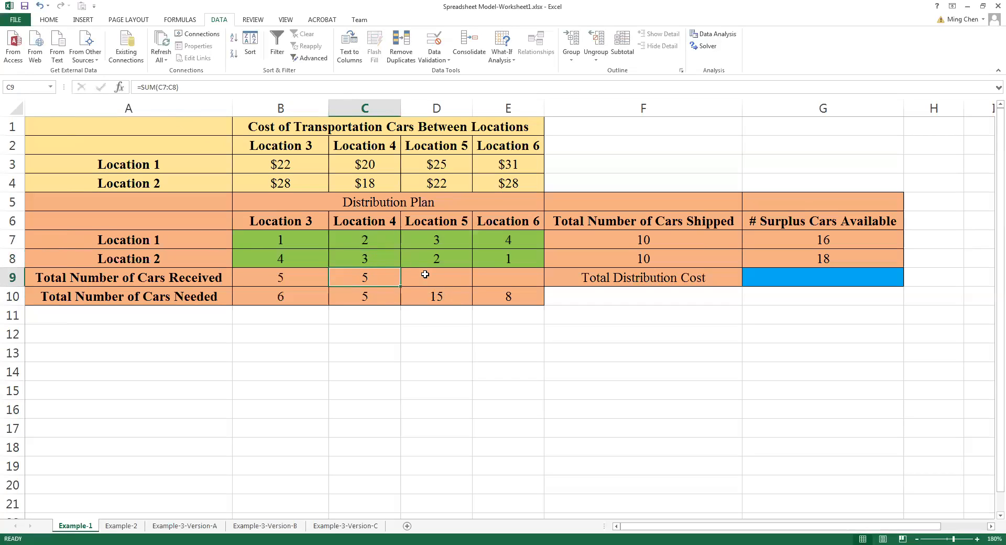
# - Total the cars received at Location 5 in cell D9 with the formula =SUM(D7:D8)
pyautogui.click(426, 277)
pyautogui.write('=')
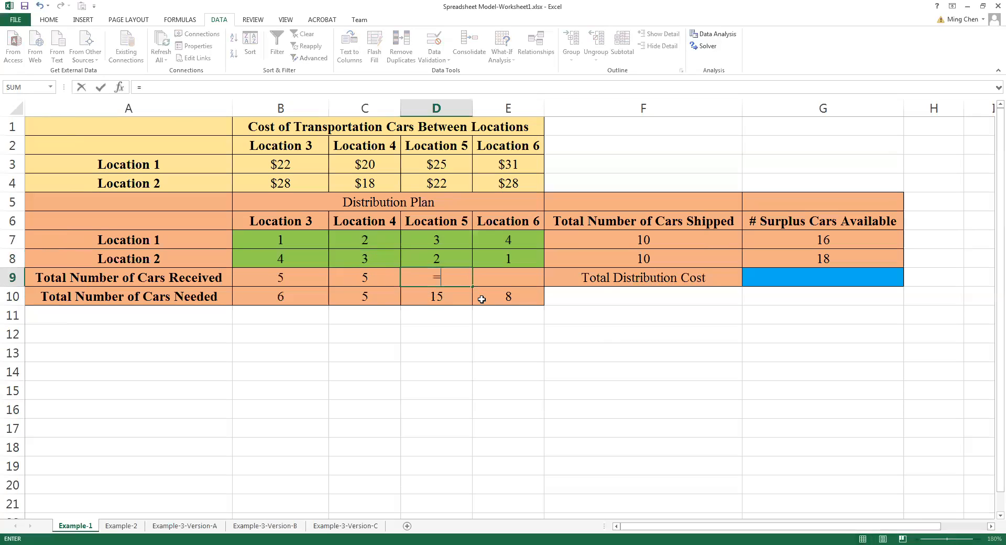
pyautogui.write('sum(')
pyautogui.moveTo(437, 240); pyautogui.dragTo(438, 258)
pyautogui.write(')')
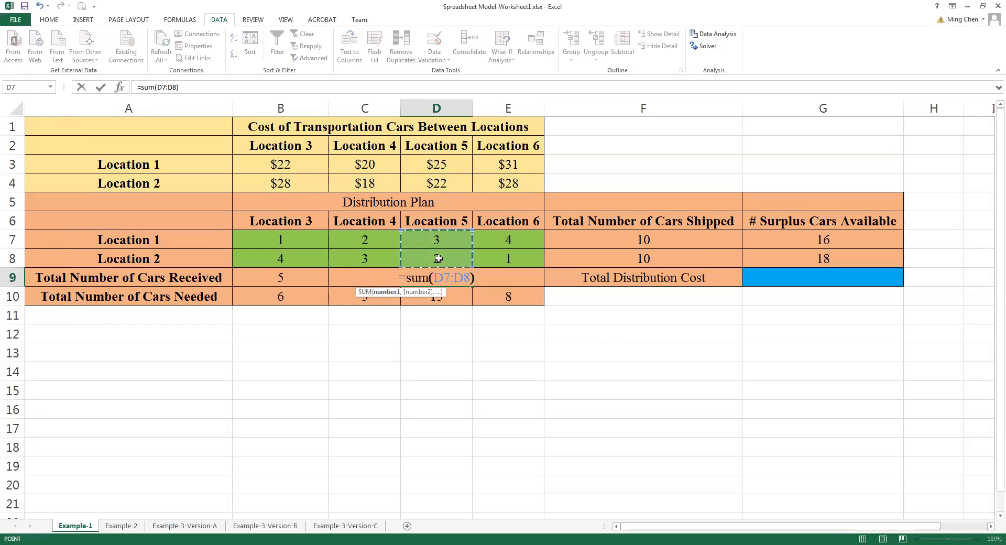
pyautogui.press('Return')
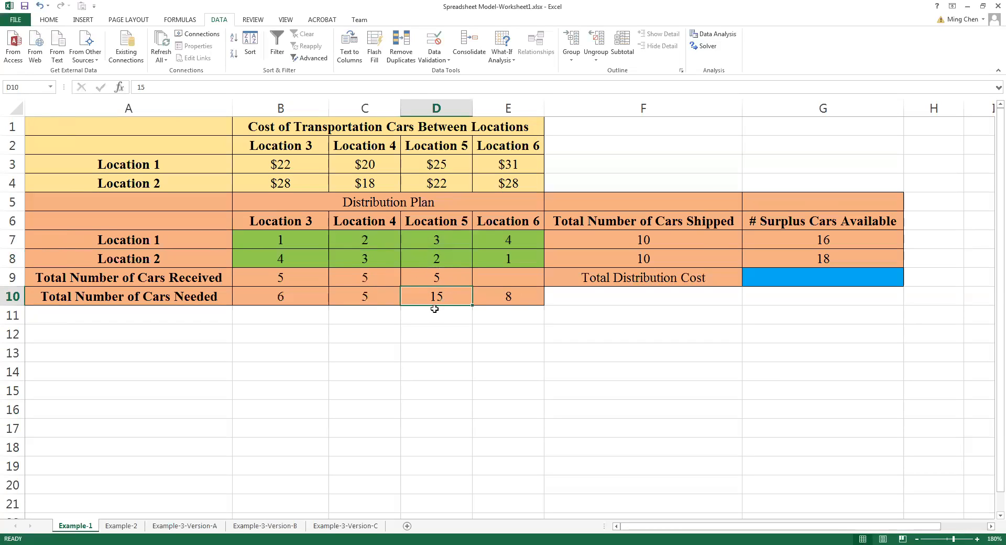
# - Total the cars received at Location 6 in cell E9 with the formula =SUM(E7:E8)
pyautogui.click(507, 277)
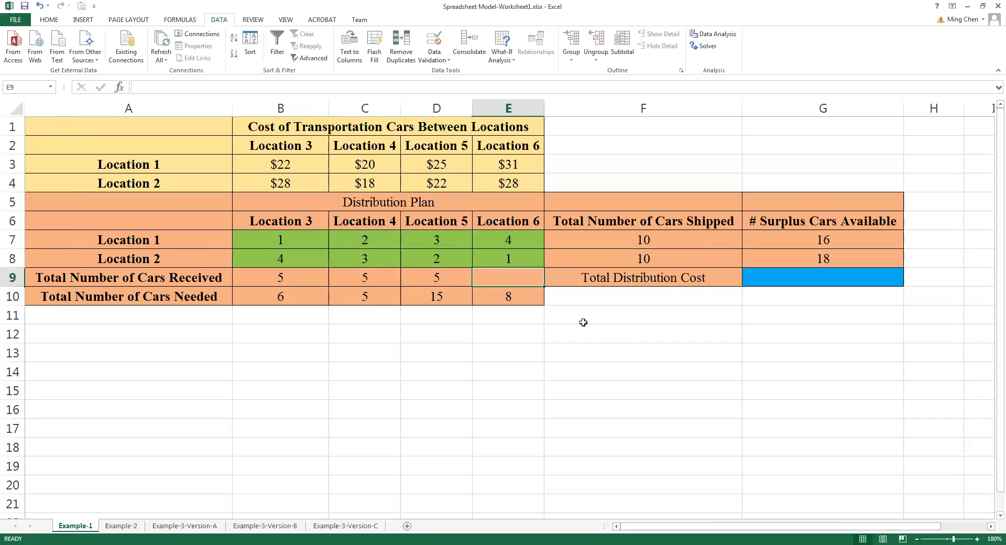
pyautogui.write('=')
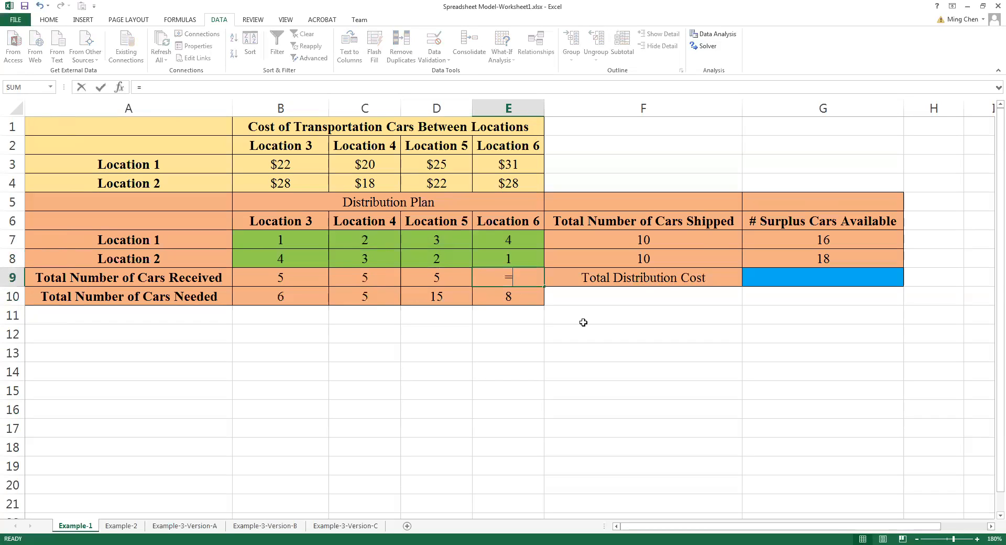
pyautogui.write('sum(')
pyautogui.moveTo(511, 240); pyautogui.dragTo(513, 258)
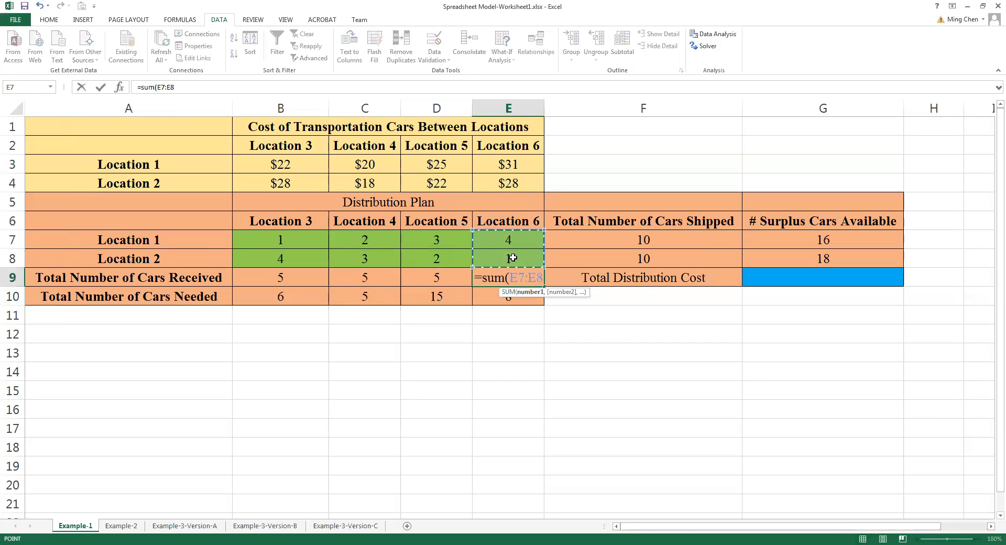
pyautogui.press('Return')
pyautogui.click(521, 277)
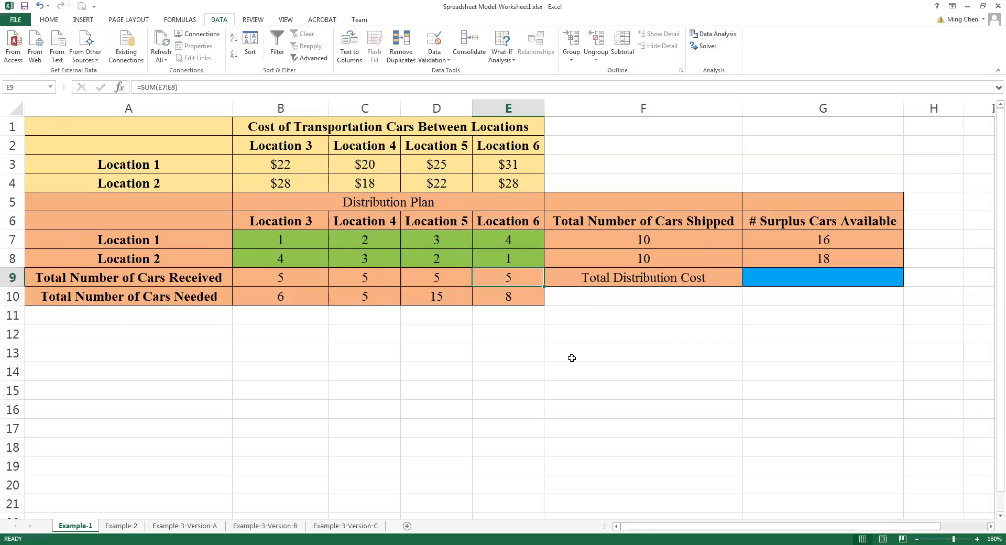
pyautogui.click(521, 326)
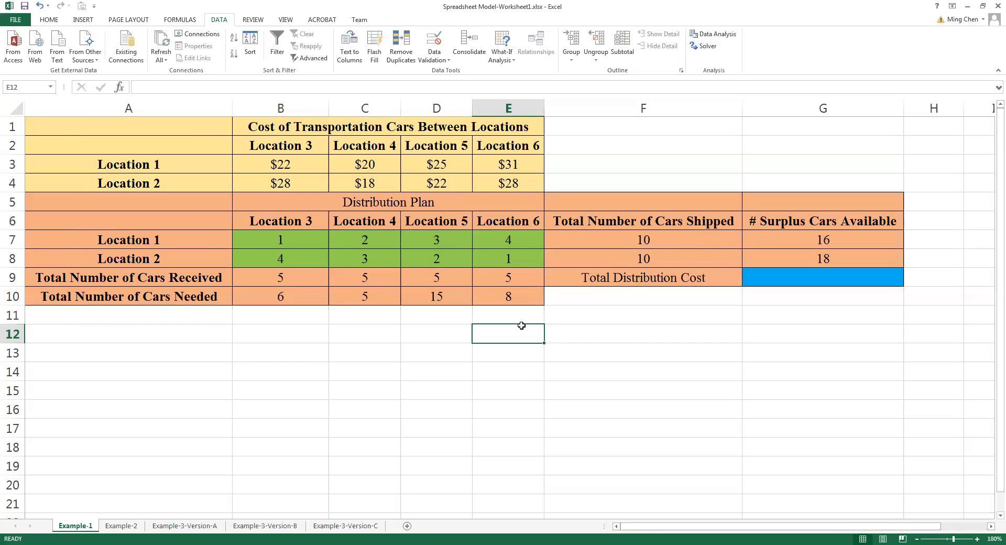
# - Review the trial shipment cells B7:E8, the shipped totals in F7:F8 and the received totals in B9:E9
pyautogui.moveTo(313, 239); pyautogui.dragTo(505, 254)
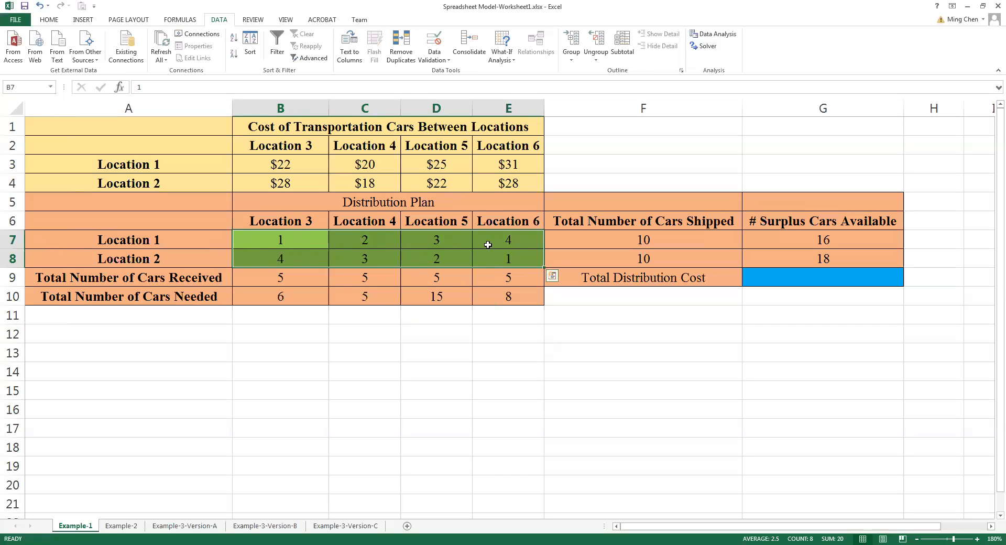
pyautogui.click(666, 239)
pyautogui.click(667, 258)
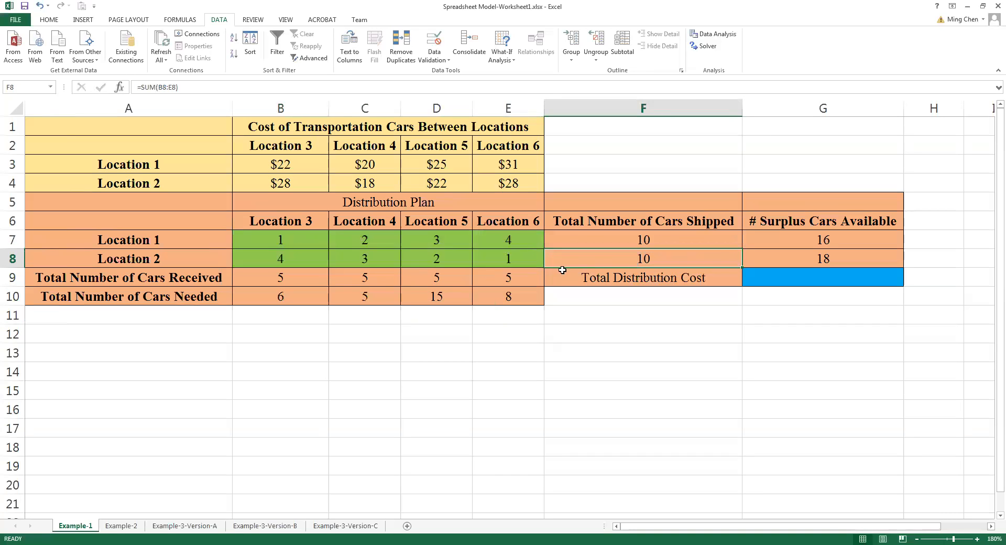
pyautogui.click(519, 279)
pyautogui.click(428, 278)
pyautogui.click(370, 281)
pyautogui.click(299, 280)
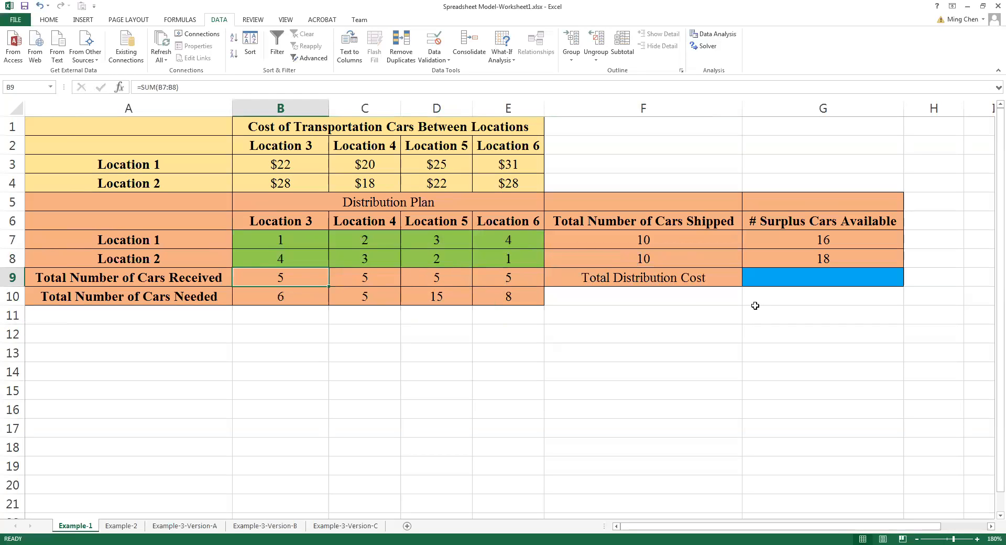
# - Start a formula for the total distribution cost in cell G9
pyautogui.click(784, 279)
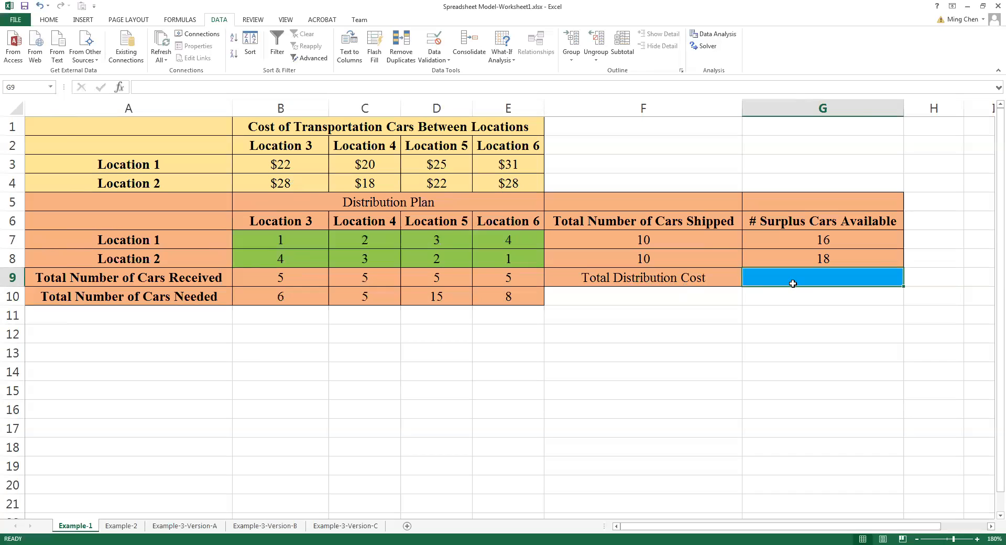
pyautogui.write('=')
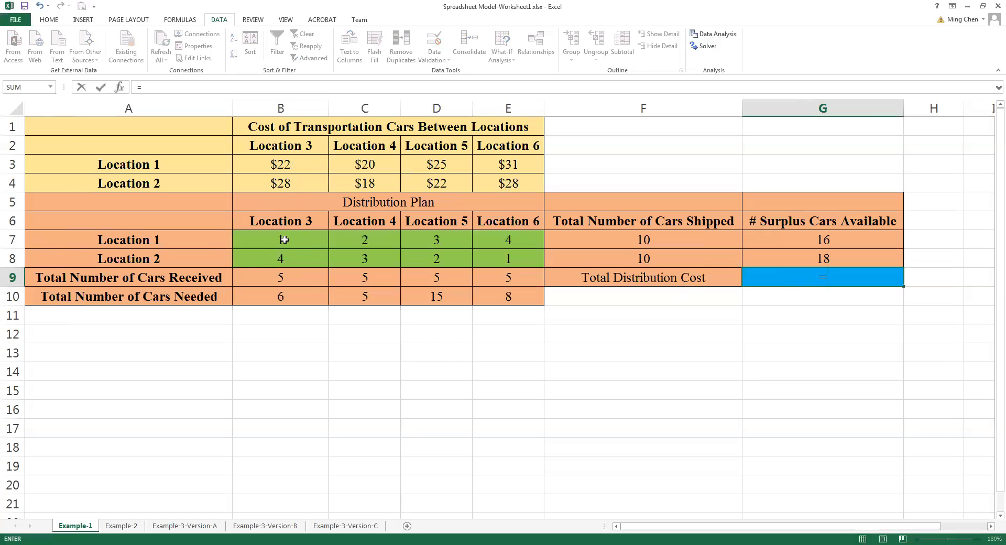
pyautogui.click(283, 165)
pyautogui.write('*')
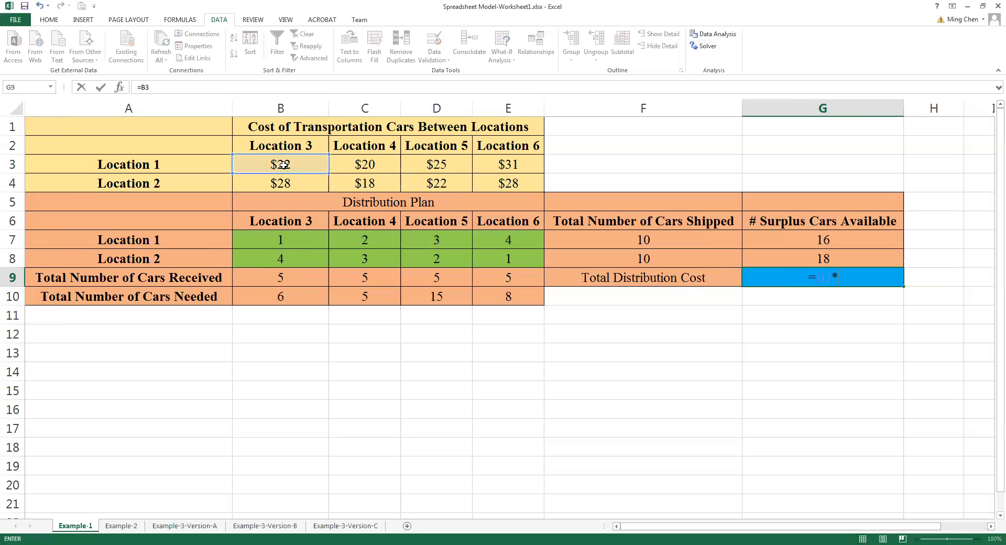
pyautogui.click(274, 238)
pyautogui.write('+')
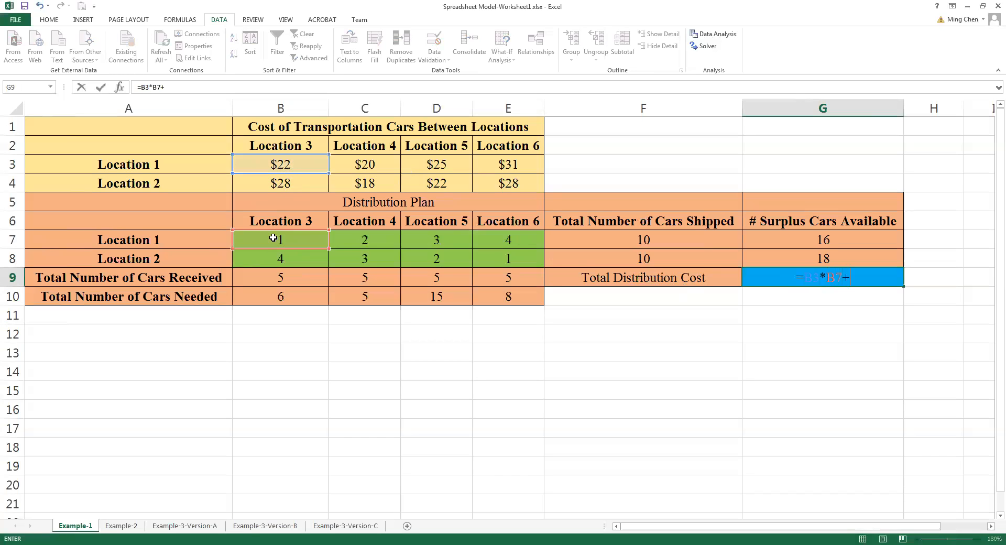
pyautogui.click(368, 162)
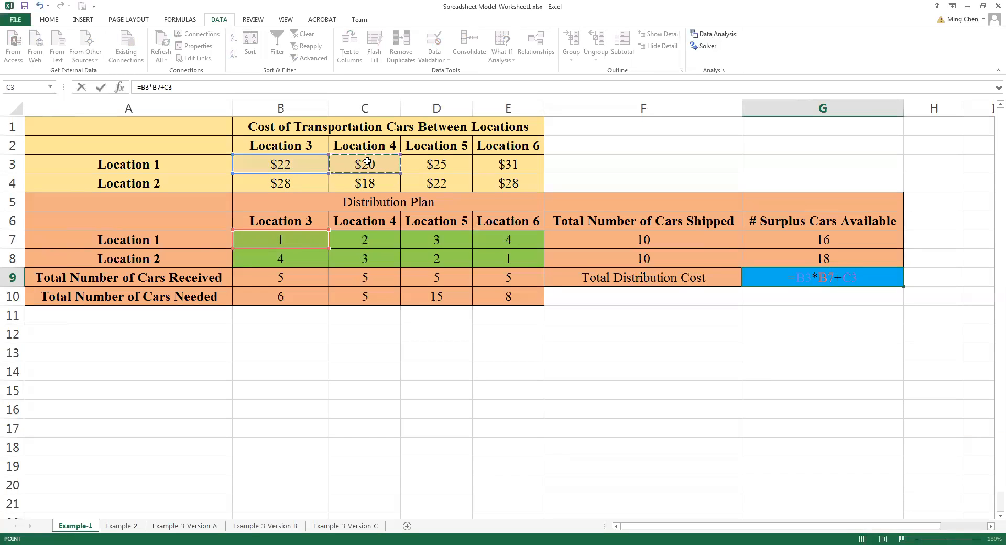
pyautogui.write('*')
pyautogui.click(358, 238)
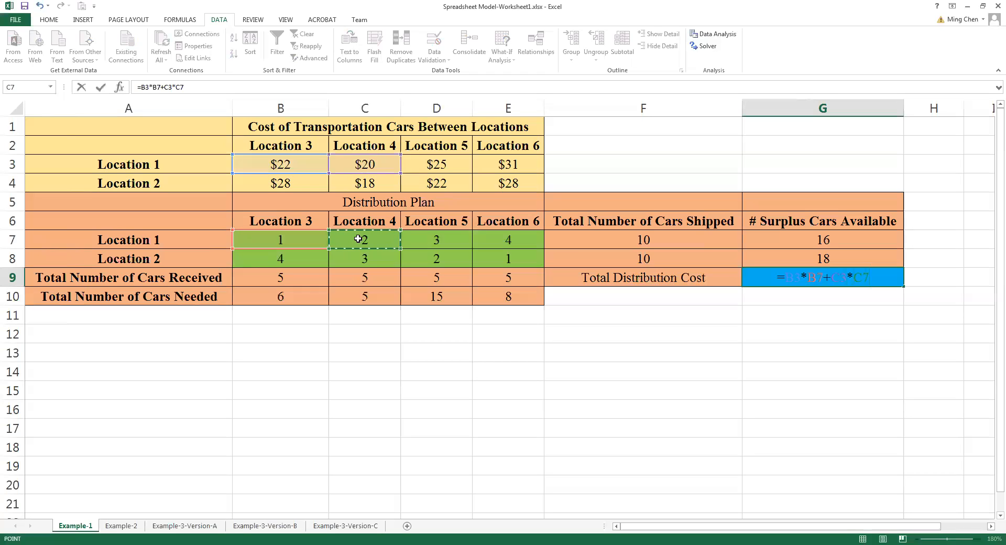
pyautogui.press('BackSpace')
pyautogui.press('BackSpace')
pyautogui.press('BackSpace')
pyautogui.press('BackSpace')
pyautogui.press('BackSpace')
pyautogui.press('BackSpace')
pyautogui.press('BackSpace')
pyautogui.press('BackSpace')
pyautogui.press('BackSpace')
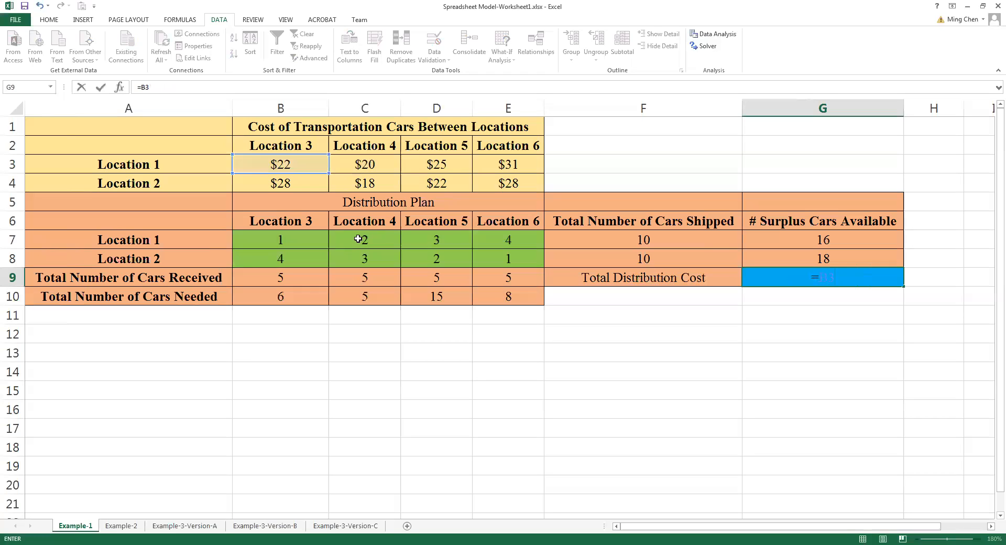
pyautogui.press('BackSpace')
pyautogui.press('BackSpace')
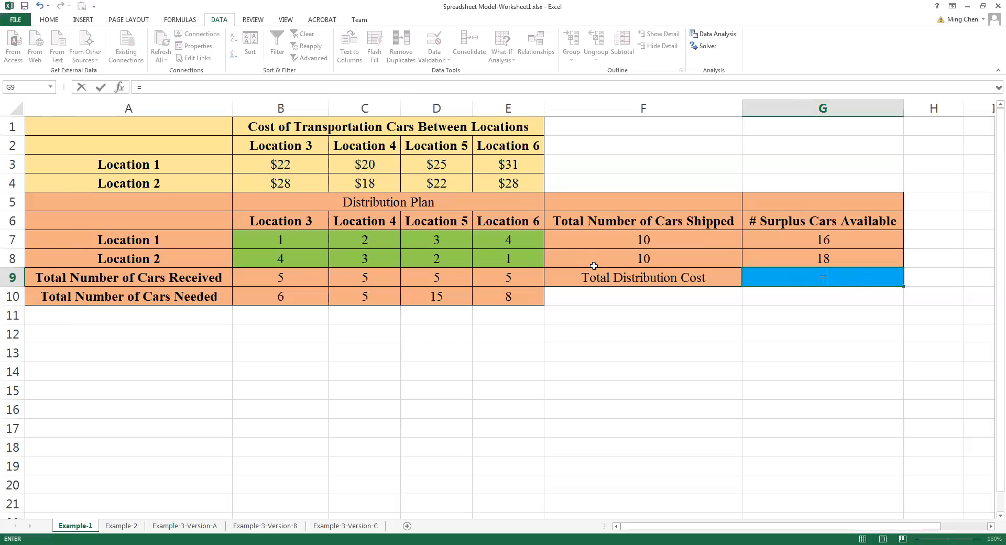
# - Complete the total distribution cost in cell G9 as =SUMPRODUCT(B3:E4,B7:E8), multiplying unit costs by shipment quantities
pyautogui.write('sumproduct(')
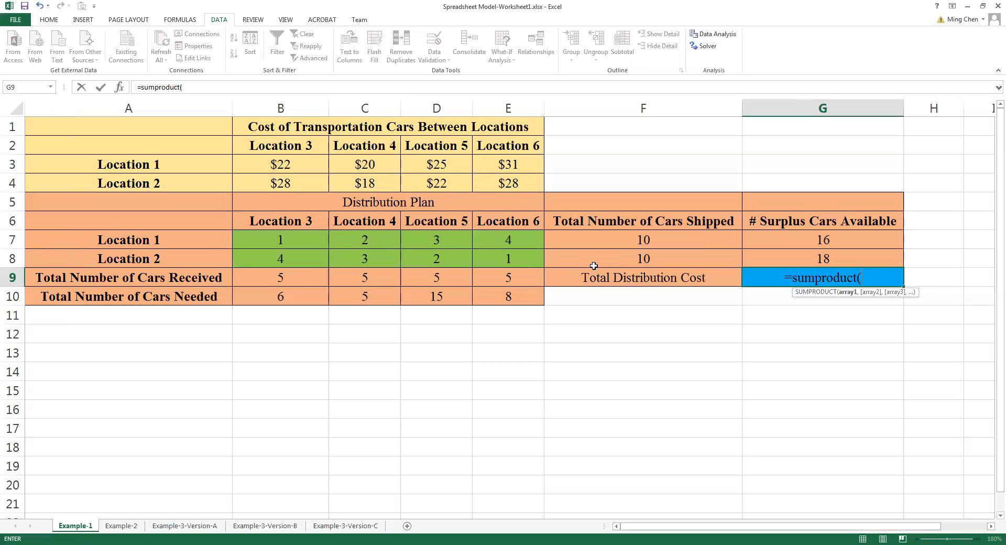
pyautogui.click(304, 162)
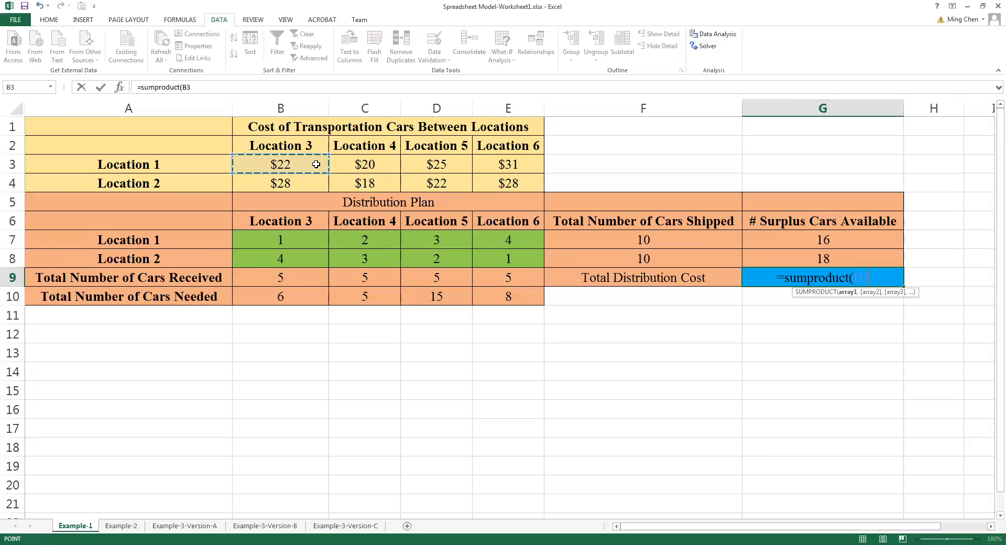
pyautogui.moveTo(316, 164); pyautogui.dragTo(497, 185)
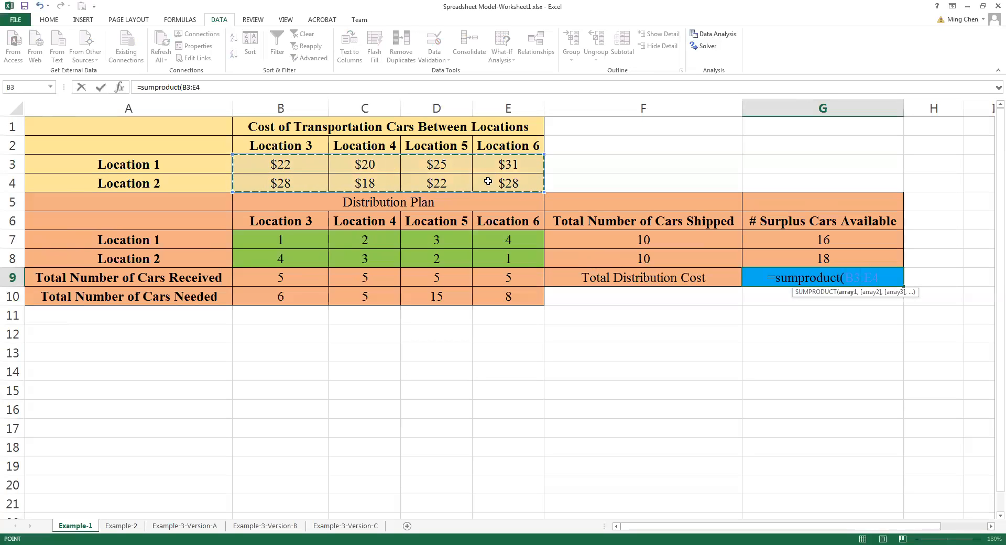
pyautogui.write(',')
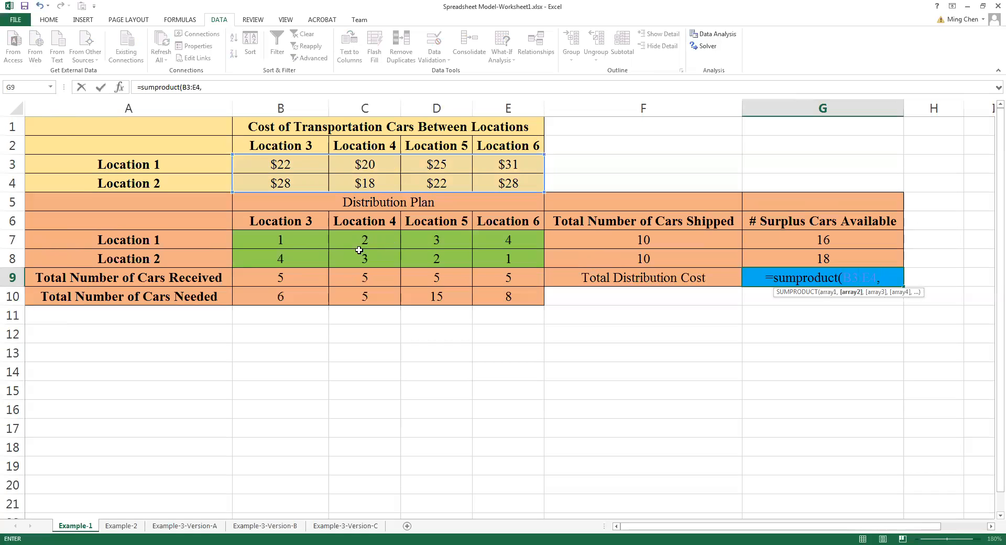
pyautogui.moveTo(299, 238); pyautogui.dragTo(507, 253)
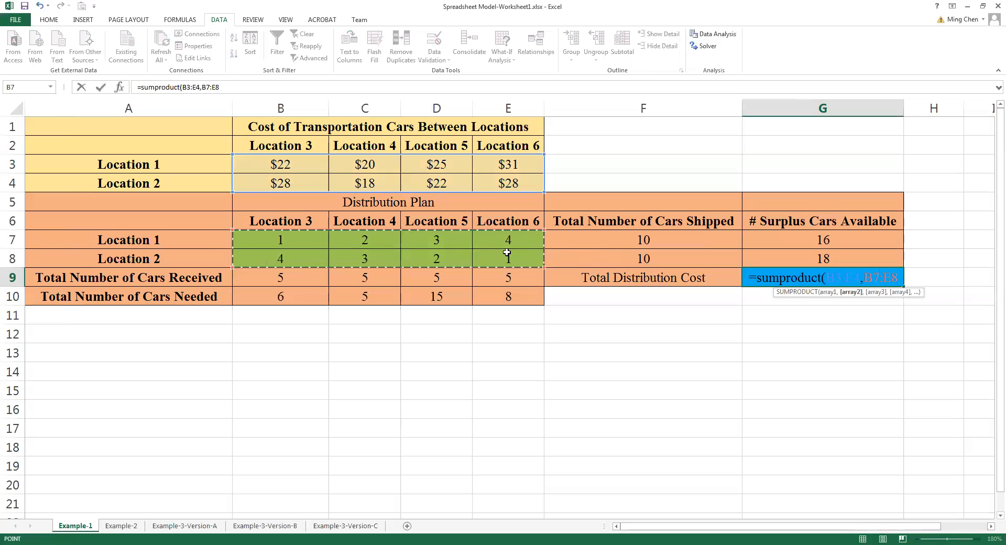
pyautogui.write(')')
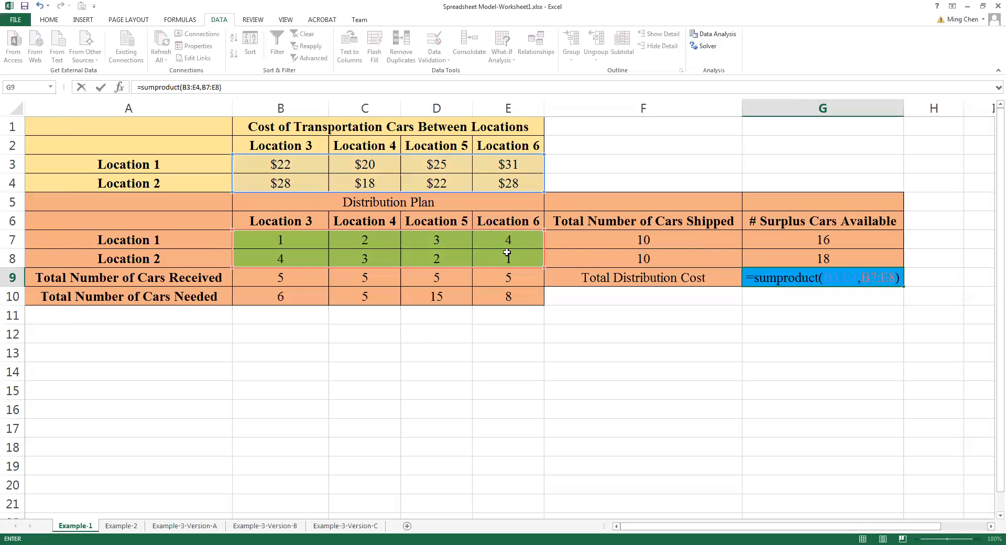
pyautogui.press('Return')
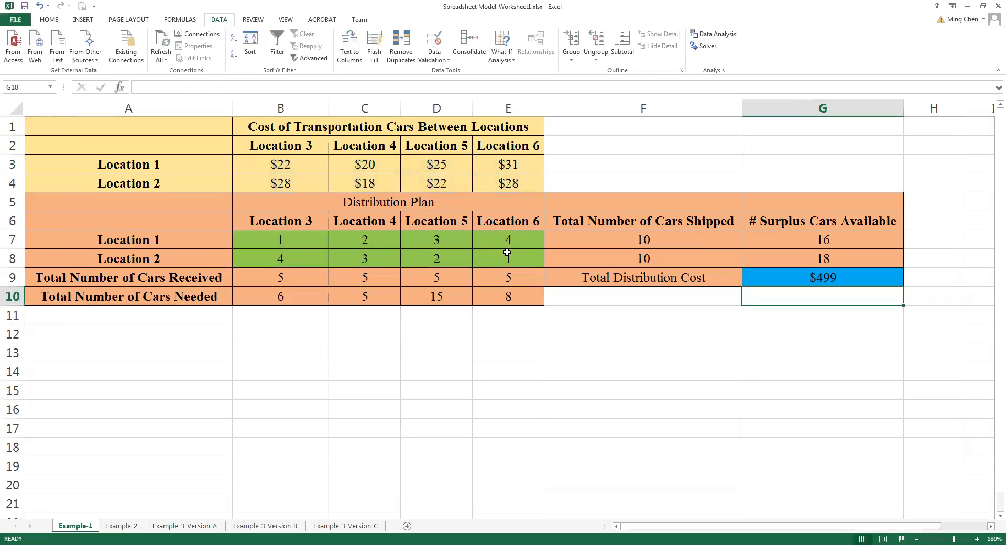
pyautogui.click(798, 279)
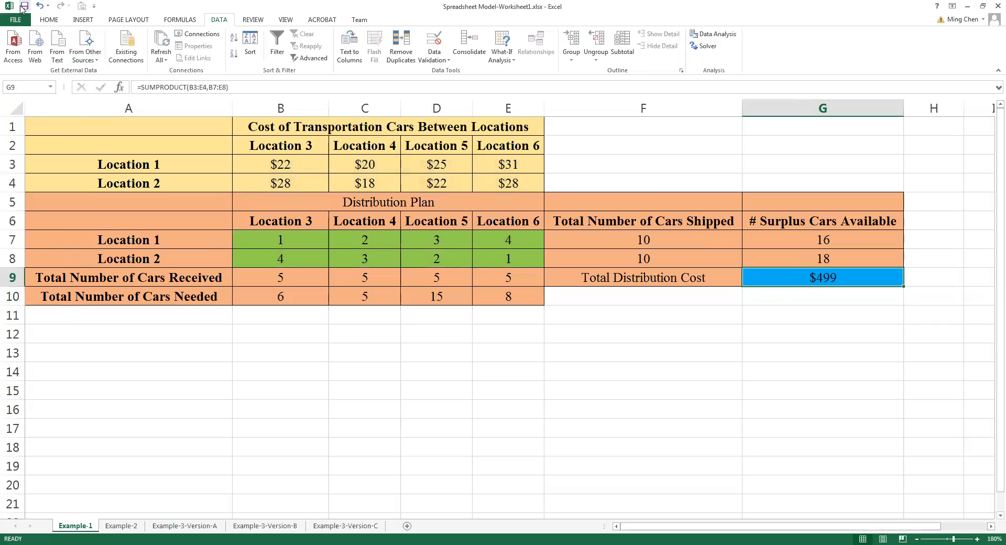
pyautogui.click(620, 329)
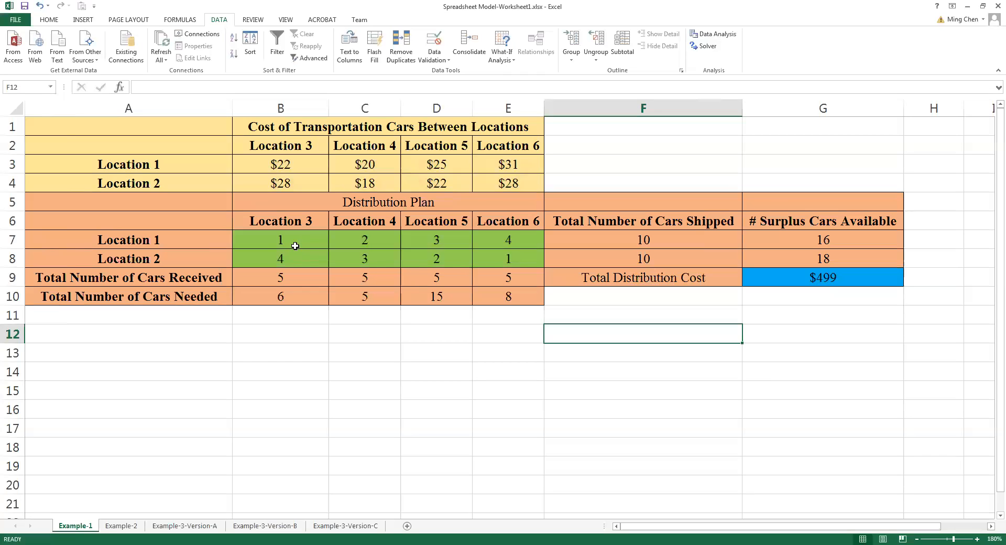
# - Review the trial shipment quantities in B7:E8 and the total distribution cost in G9
pyautogui.moveTo(295, 246); pyautogui.dragTo(505, 260)
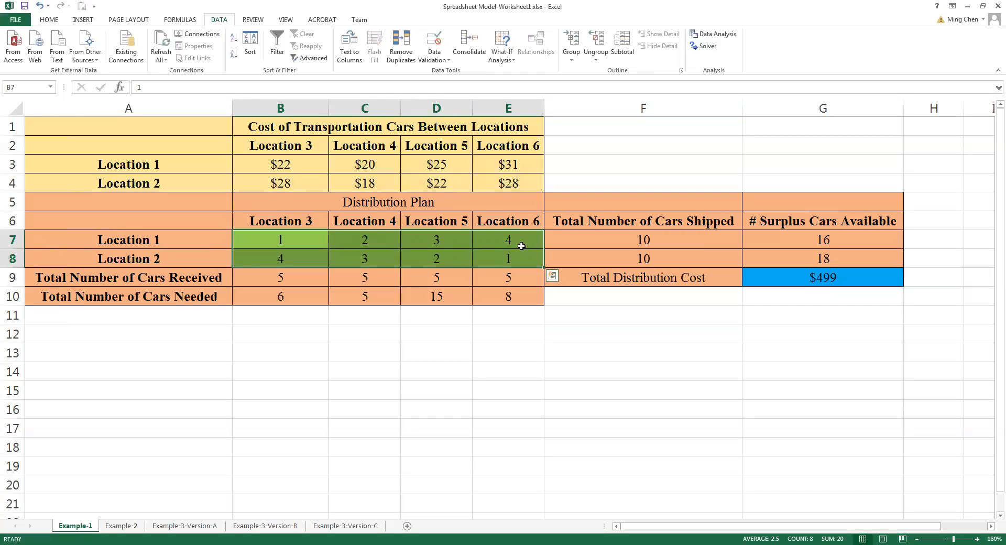
pyautogui.click(778, 273)
pyautogui.moveTo(298, 237); pyautogui.dragTo(494, 259)
pyautogui.click(298, 242)
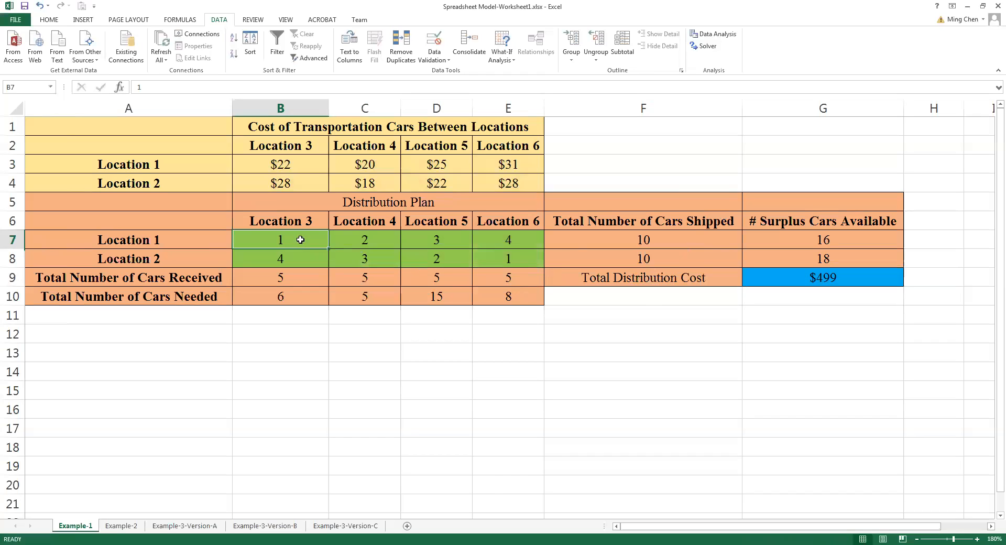
pyautogui.moveTo(300, 239); pyautogui.dragTo(487, 254)
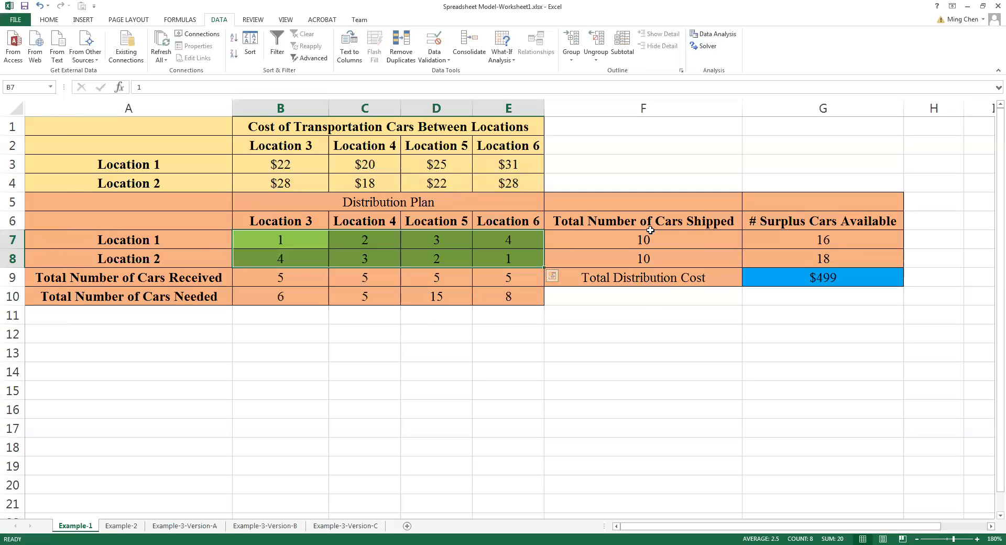
# - Open Solver and set the objective to minimize the total distribution cost in cell G9
pyautogui.click(708, 46)
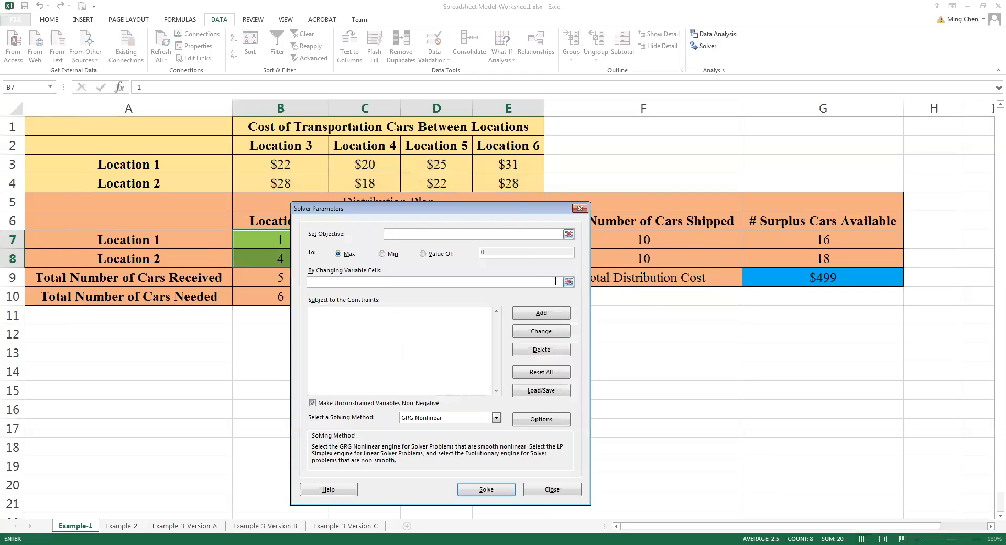
pyautogui.moveTo(521, 213); pyautogui.dragTo(598, 303)
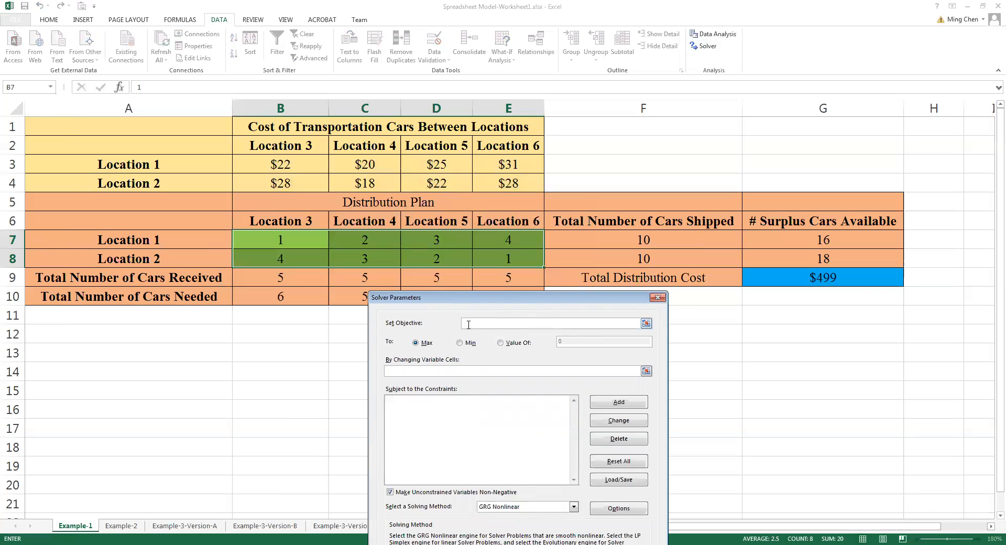
pyautogui.click(647, 324)
pyautogui.click(818, 281)
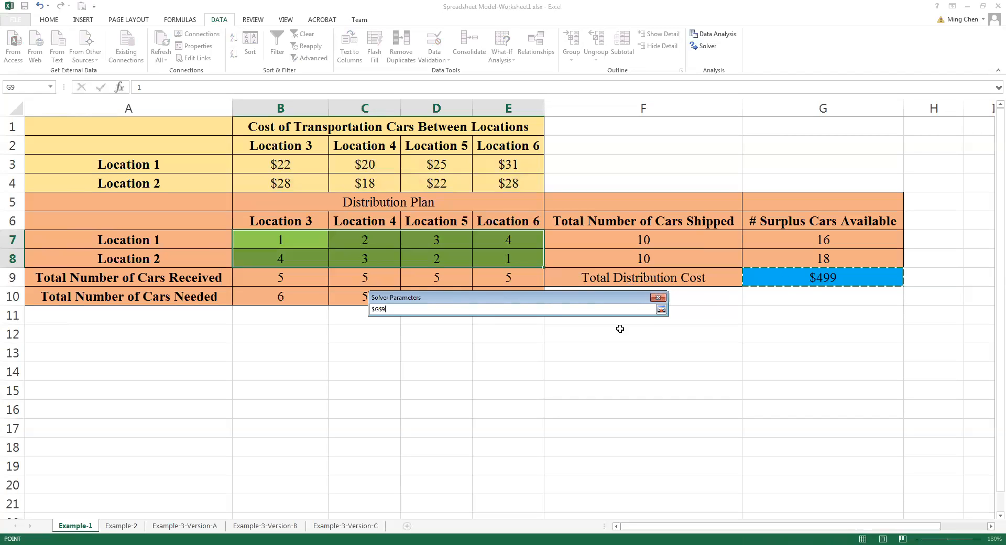
pyautogui.press('Return')
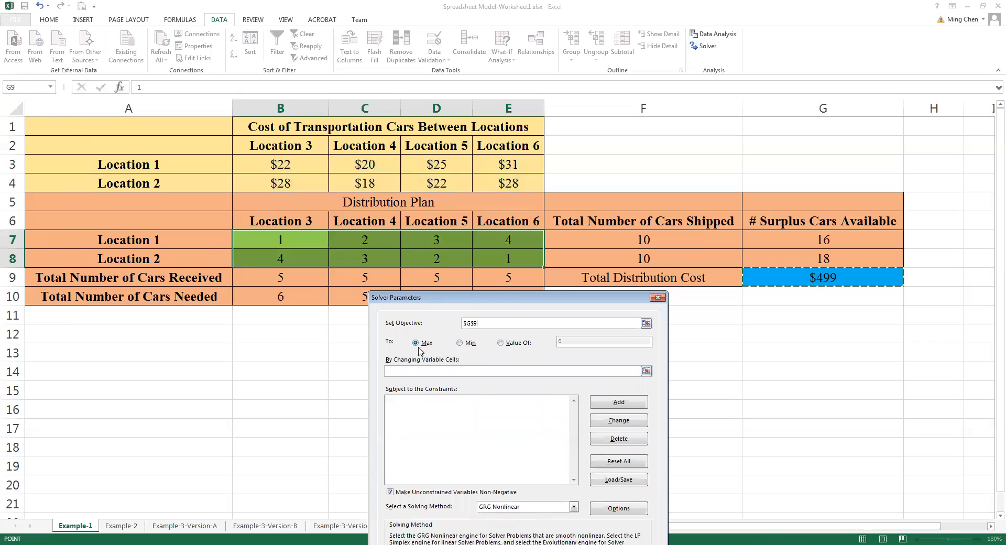
pyautogui.click(465, 344)
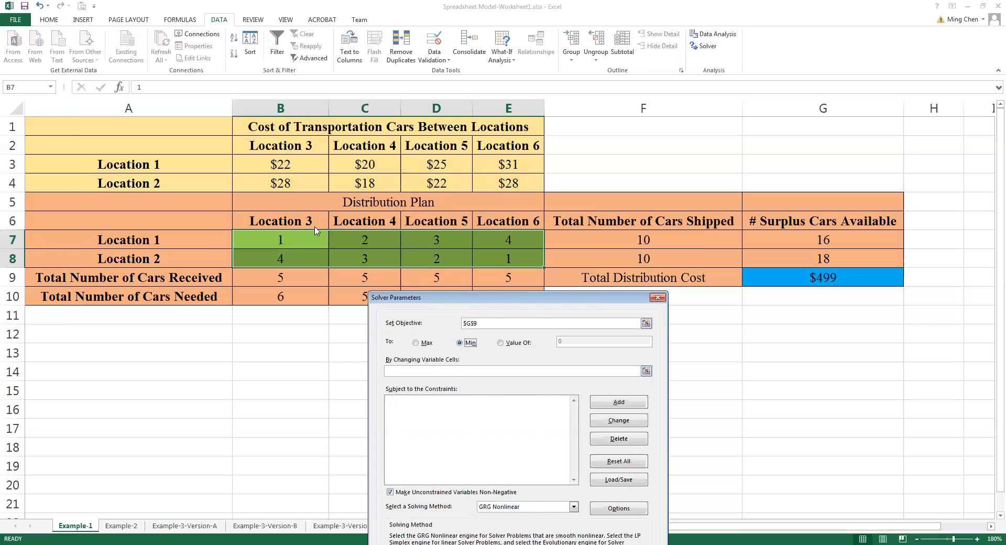
# - Set the Solver's changing variable cells to the shipment quantities in B7:E8
pyautogui.click(647, 371)
pyautogui.click(290, 239)
pyautogui.moveTo(302, 237); pyautogui.dragTo(508, 259)
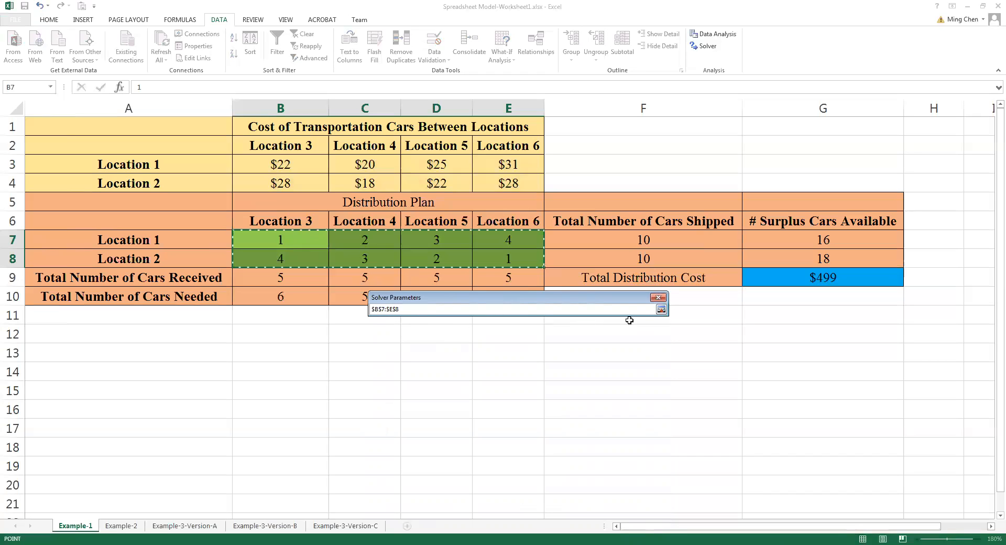
pyautogui.click(661, 310)
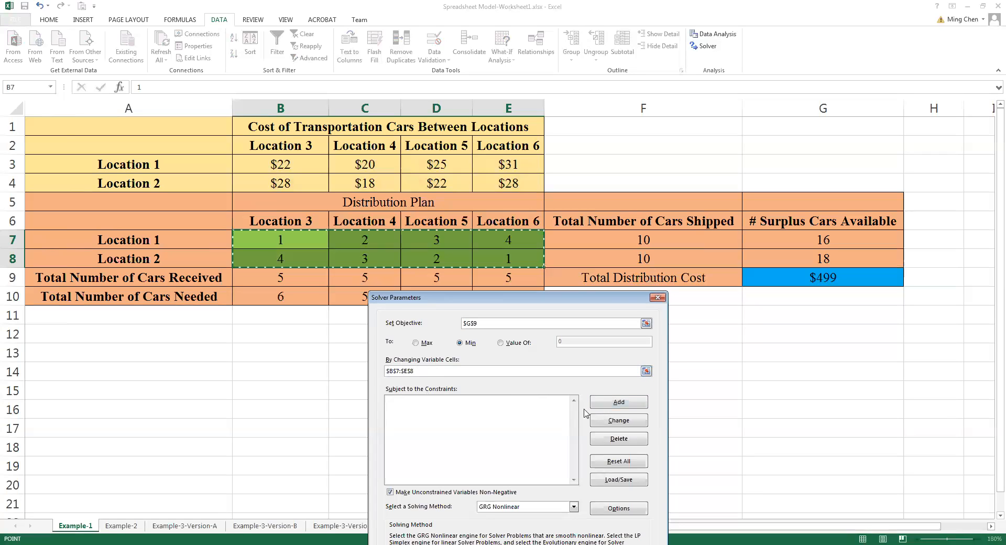
# - Add a Solver constraint making the cars shipped in F7:F8 equal to the surplus cars available in G7:G8
pyautogui.click(619, 402)
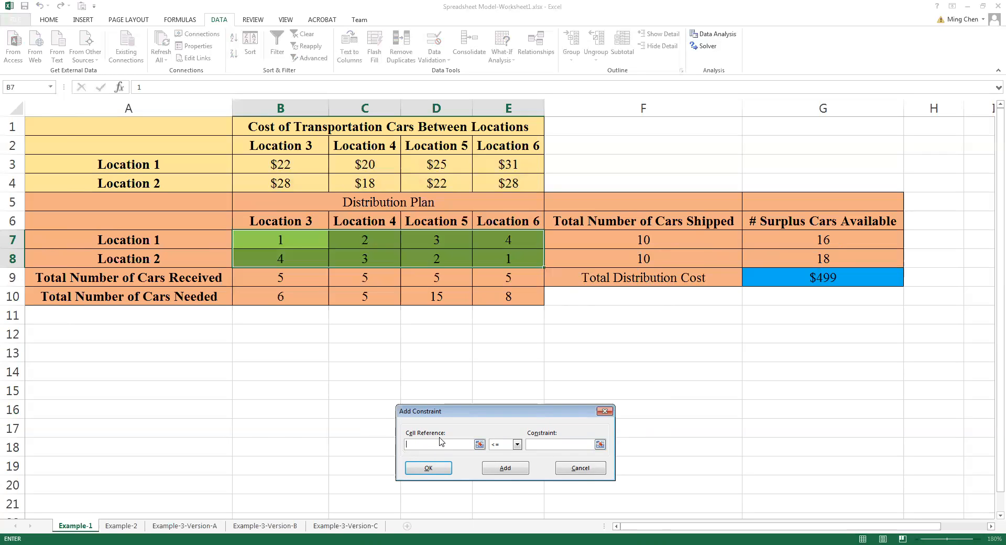
pyautogui.click(649, 239)
pyautogui.hotkey('shift', 'Down')
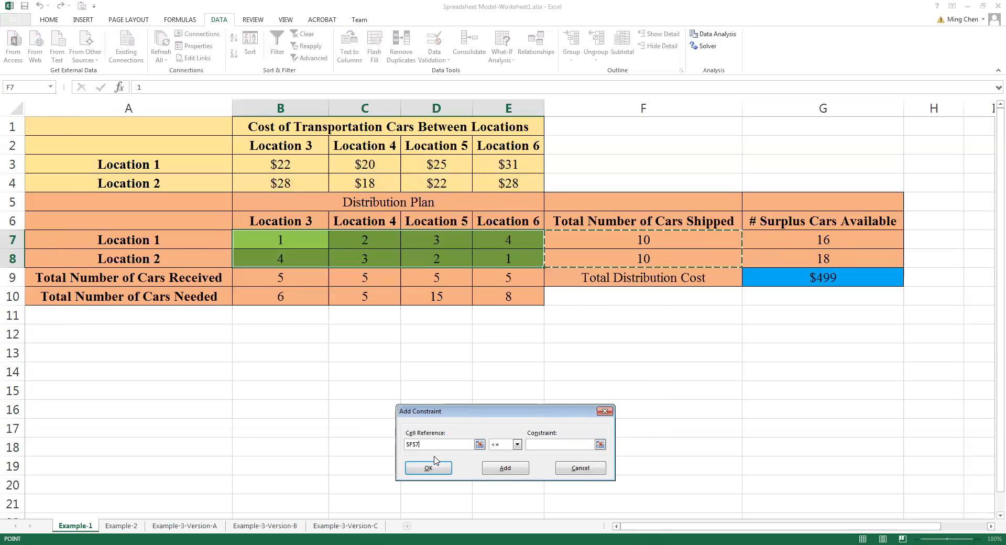
pyautogui.click(517, 445)
pyautogui.click(498, 461)
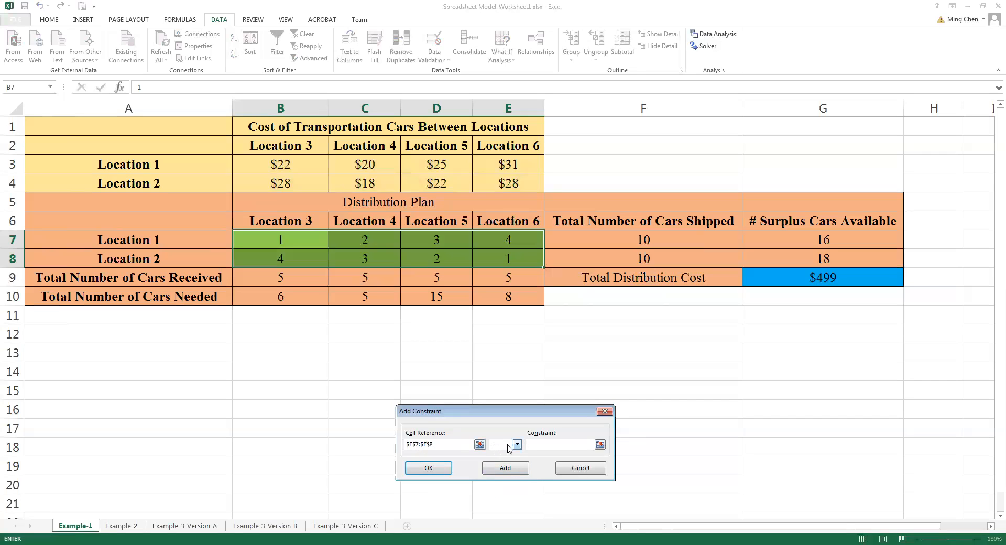
pyautogui.click(820, 238)
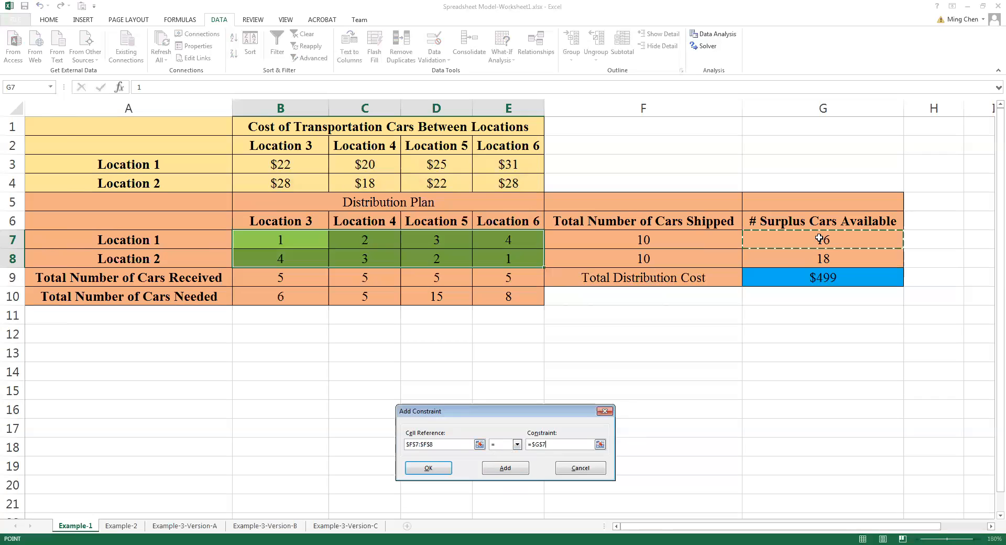
pyautogui.moveTo(819, 239); pyautogui.dragTo(822, 258)
pyautogui.click(436, 472)
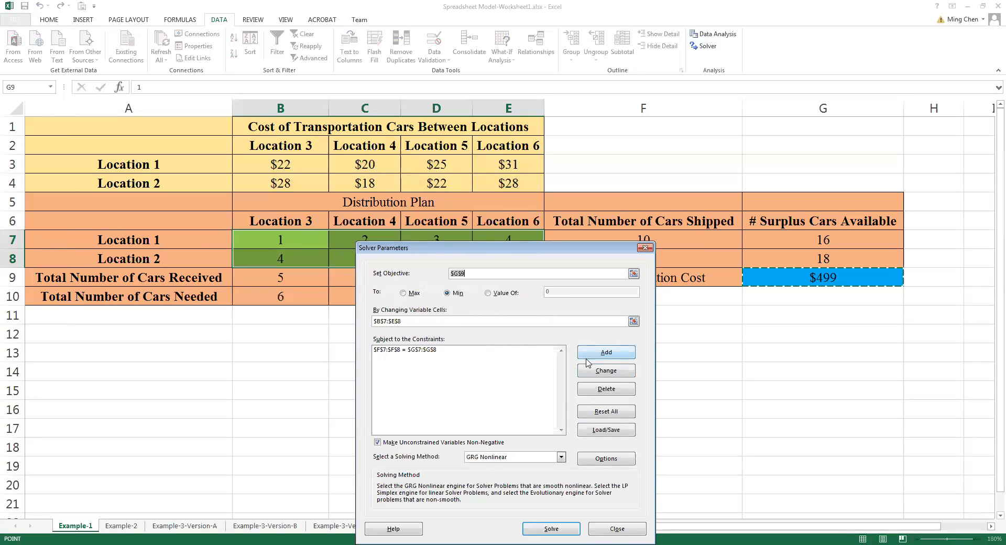
# - Add a Solver constraint making the cars received in B9:E9 equal to the cars needed in B10:E10
pyautogui.click(601, 355)
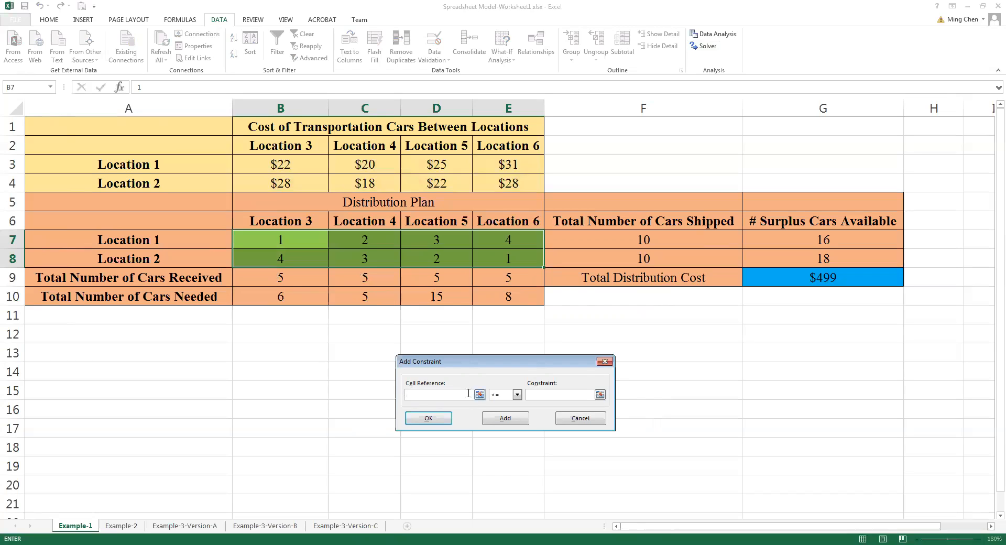
pyautogui.moveTo(305, 283); pyautogui.dragTo(507, 278)
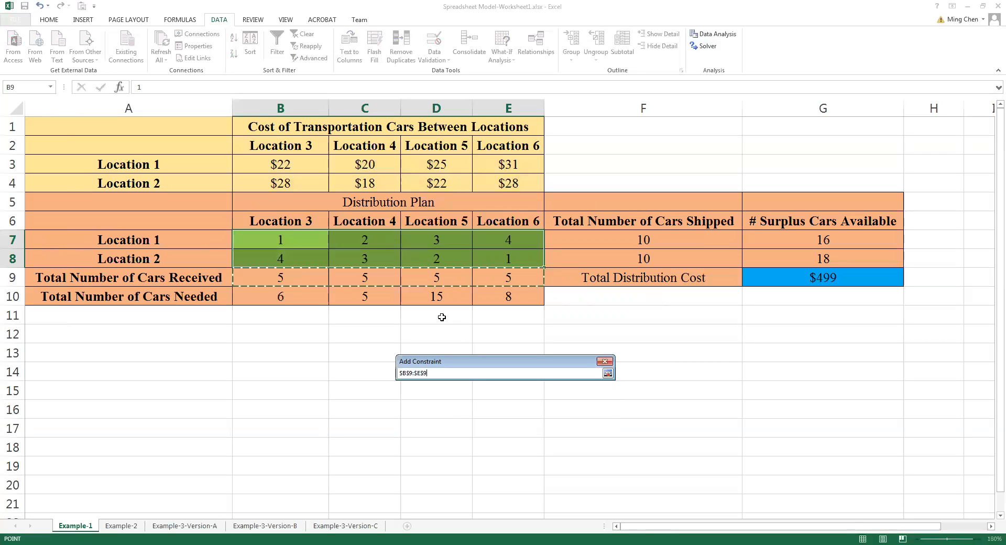
pyautogui.click(608, 373)
pyautogui.click(517, 396)
pyautogui.click(502, 410)
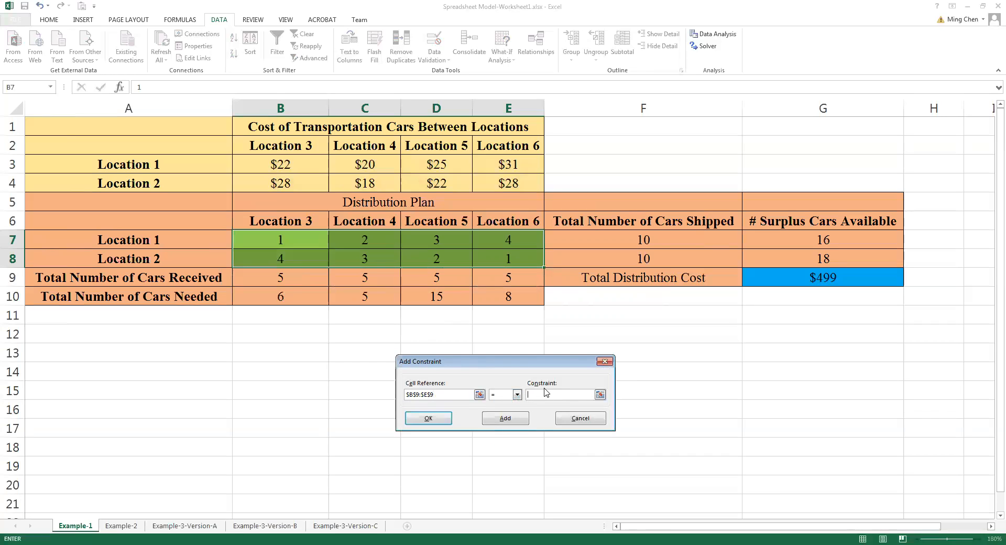
pyautogui.click(288, 297)
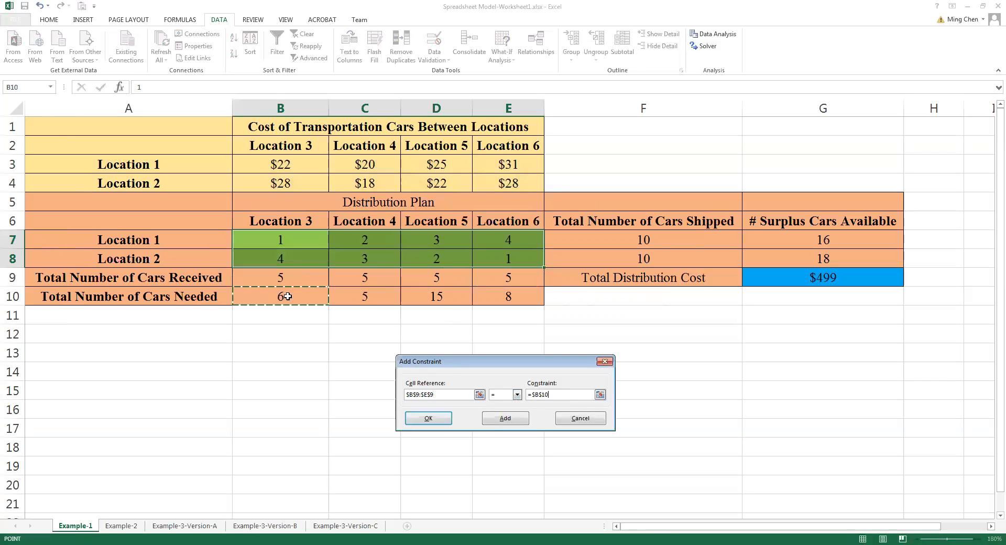
pyautogui.moveTo(288, 297); pyautogui.dragTo(508, 297)
pyautogui.click(429, 419)
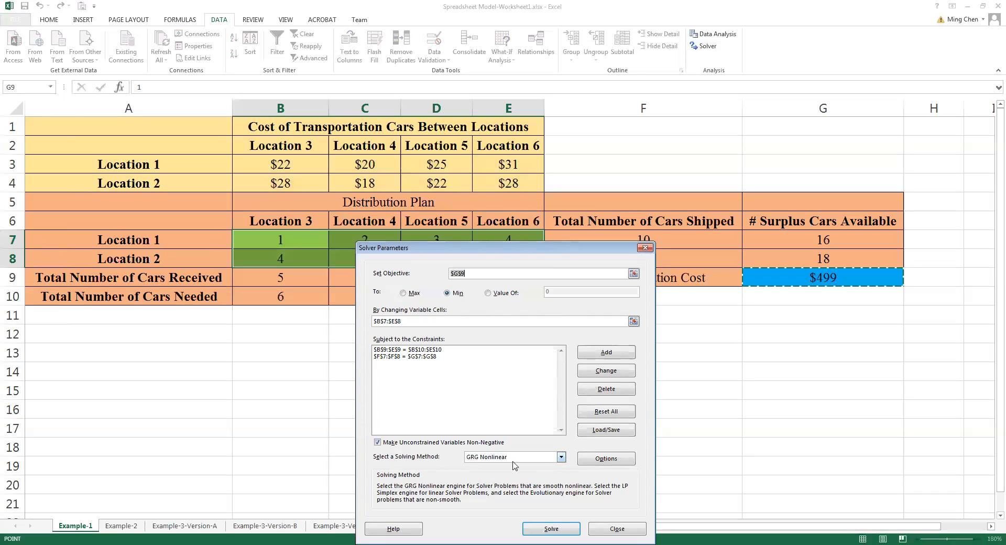
# - Solve the model with the Simplex LP method and keep the Solver solution
pyautogui.click(535, 460)
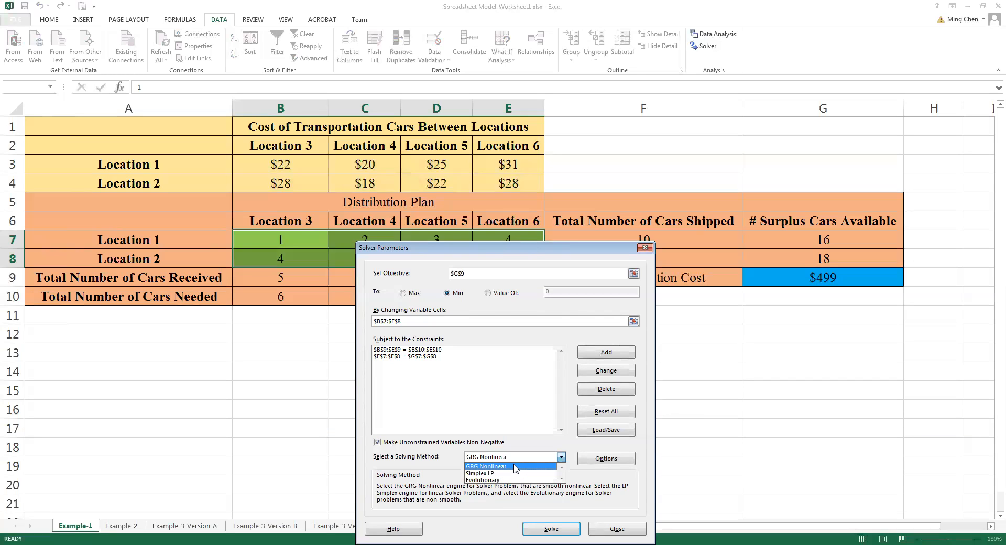
pyautogui.click(500, 474)
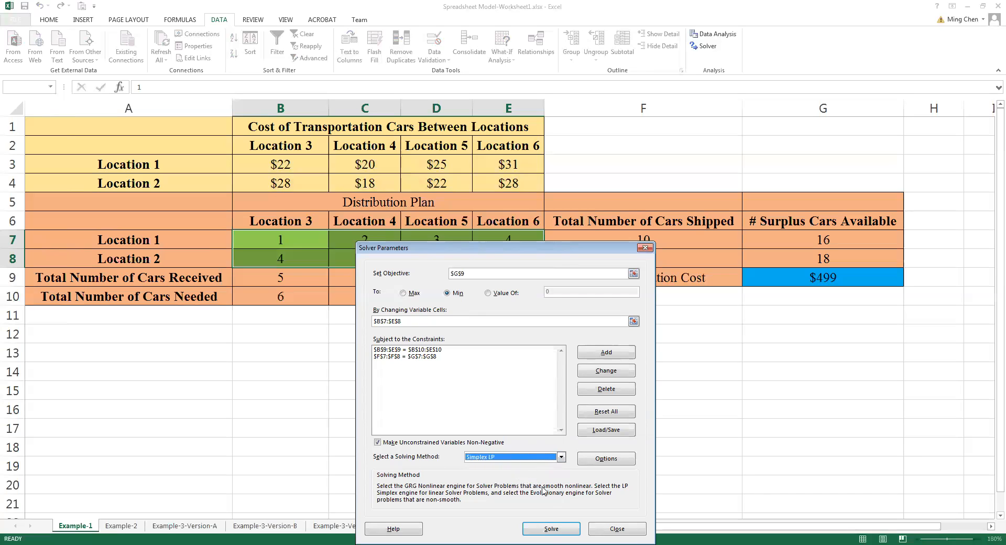
pyautogui.click(552, 530)
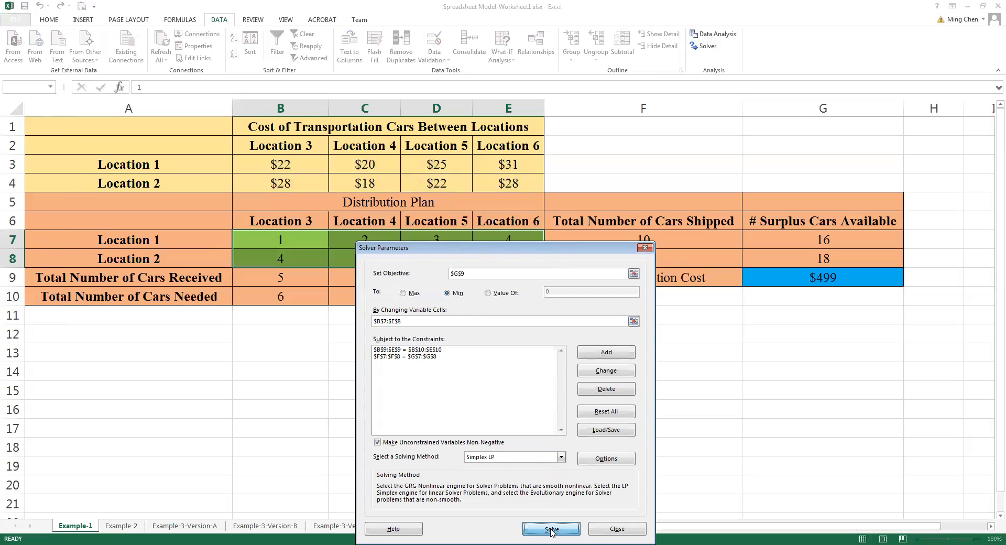
pyautogui.click(413, 292)
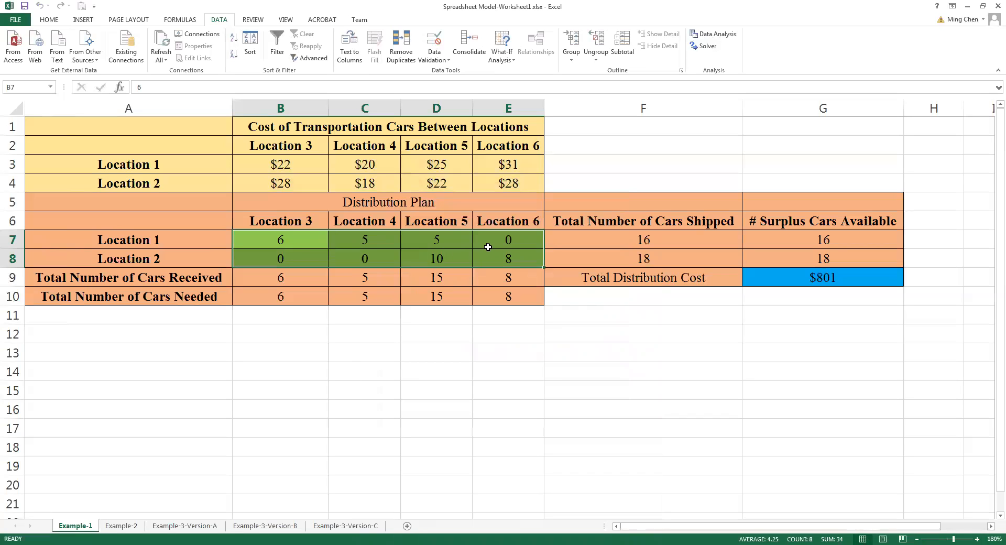
# - Examine the optimized shipments in B7:E8, compare cars received with cars needed in B9:E10, and check the total cost in G9
pyautogui.click(397, 261)
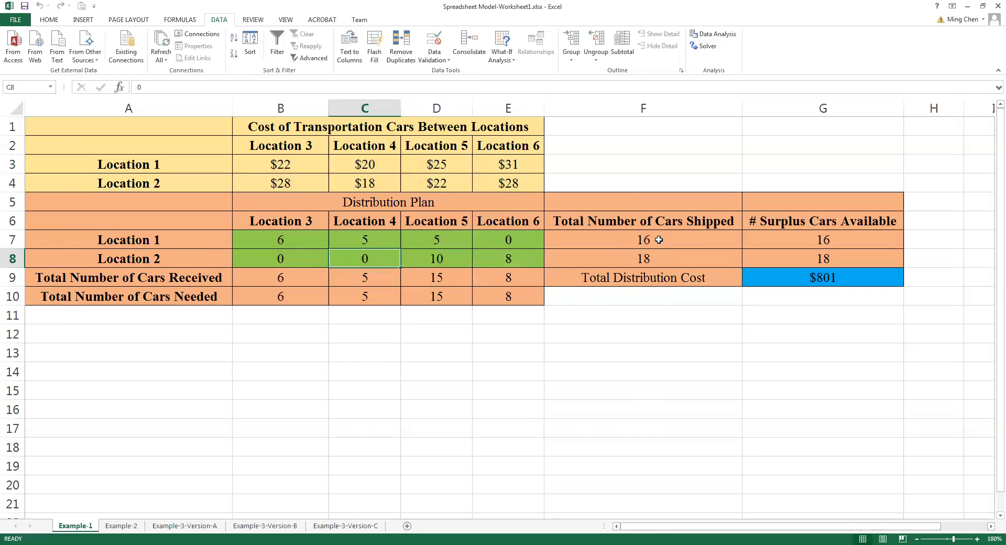
pyautogui.moveTo(278, 279); pyautogui.dragTo(471, 280)
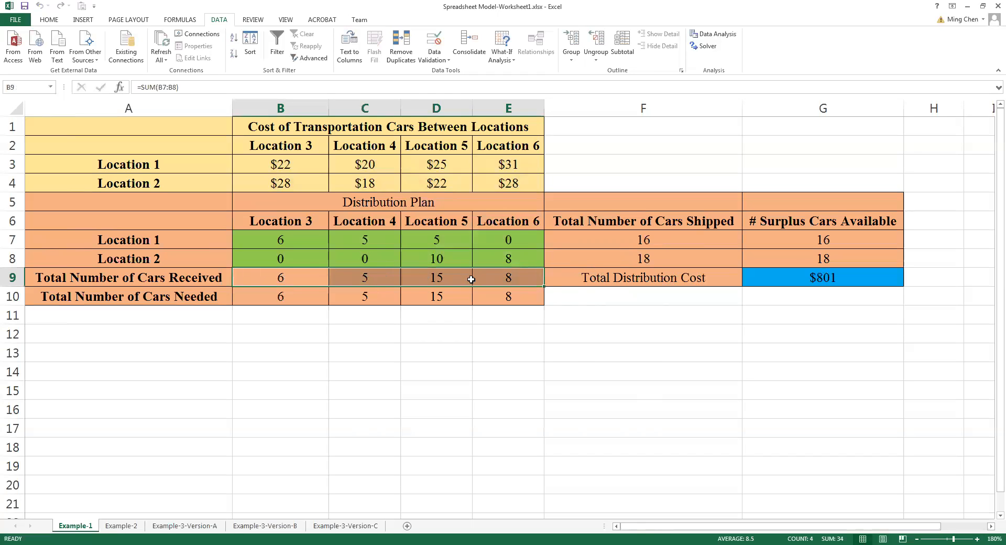
pyautogui.moveTo(290, 297); pyautogui.dragTo(486, 305)
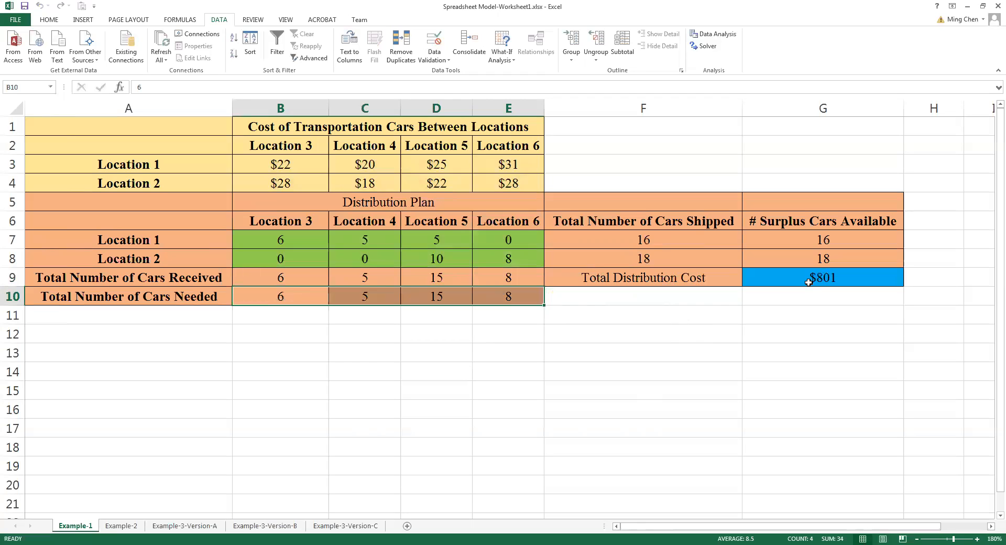
pyautogui.click(823, 280)
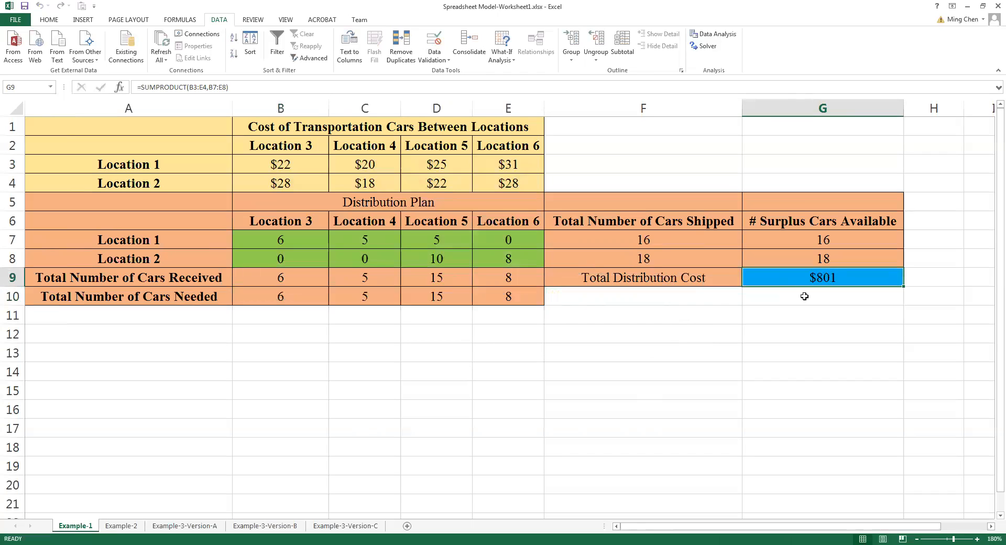
pyautogui.moveTo(292, 239); pyautogui.dragTo(493, 255)
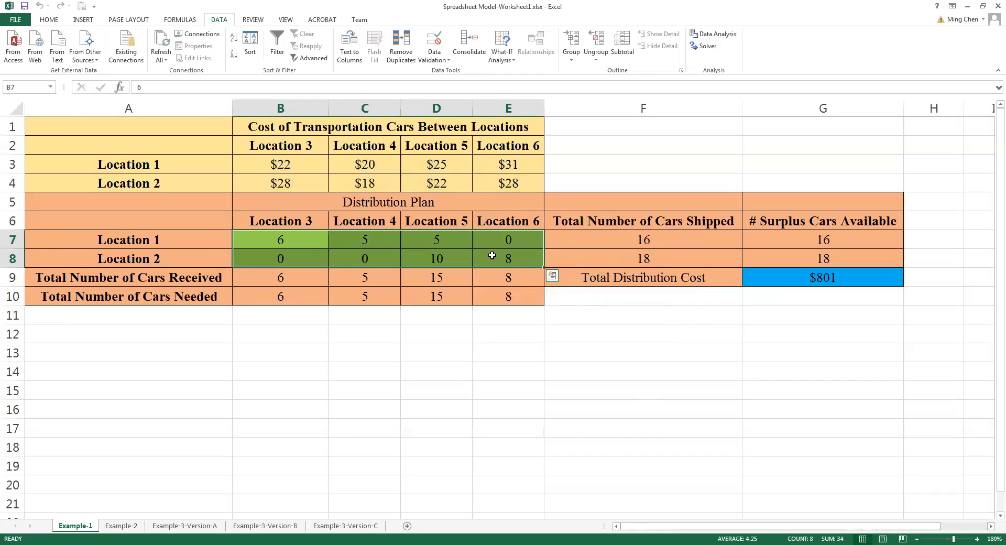
pyautogui.moveTo(310, 239); pyautogui.dragTo(498, 246)
pyautogui.moveTo(310, 248); pyautogui.dragTo(511, 258)
pyautogui.click(835, 280)
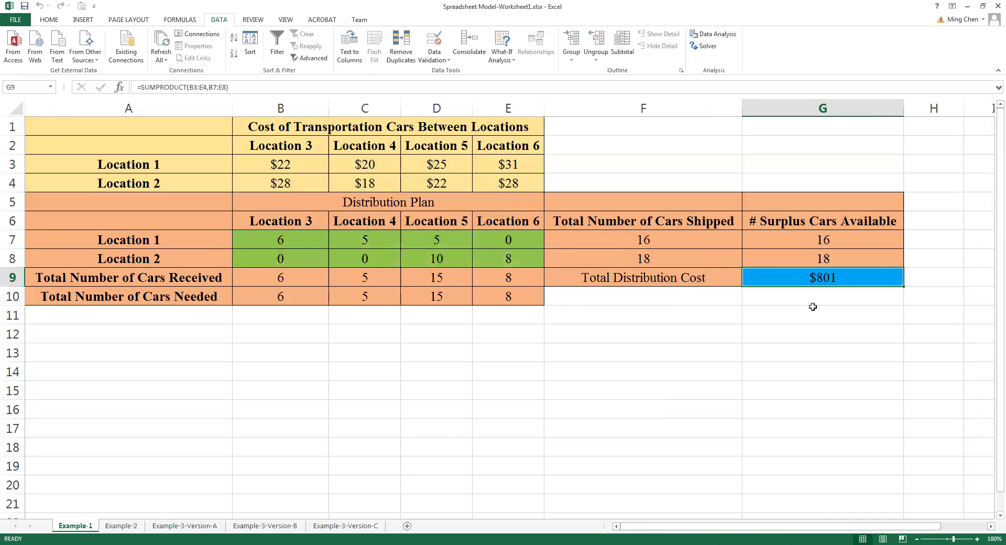